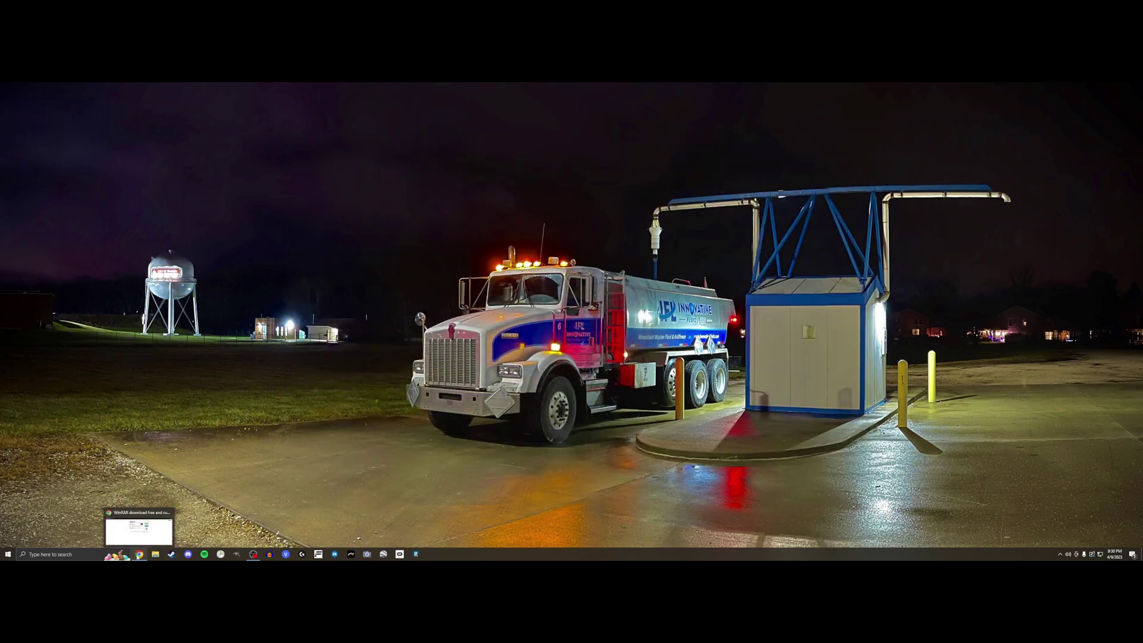
Bring Chrome forward and switch to the no-collision camera mod download tab
left_click(140, 554)
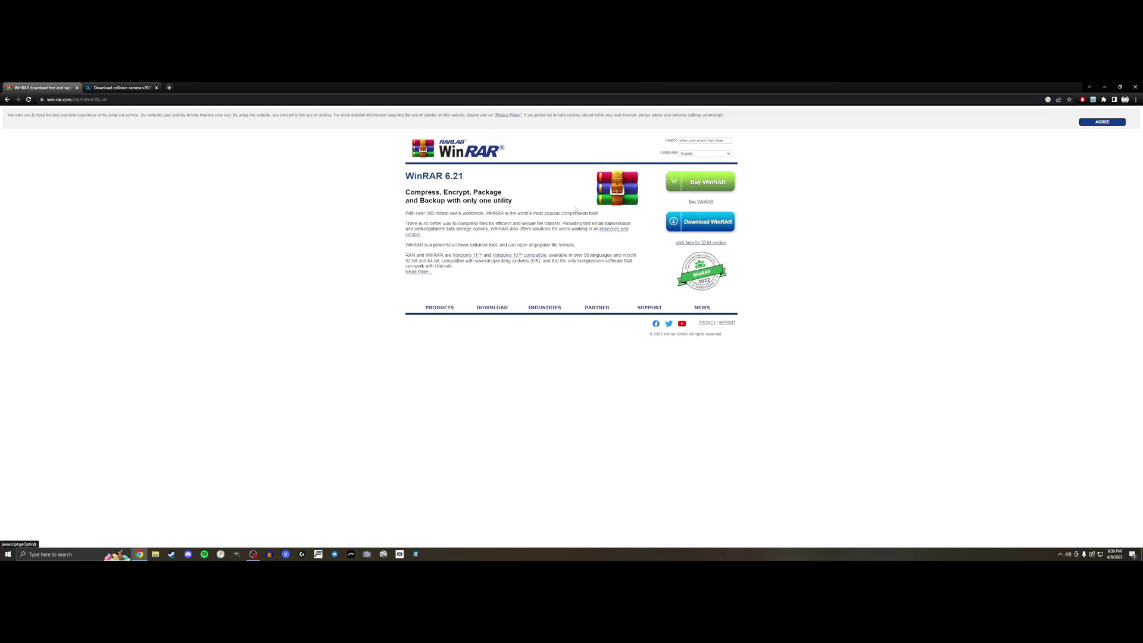
left_click(117, 89)
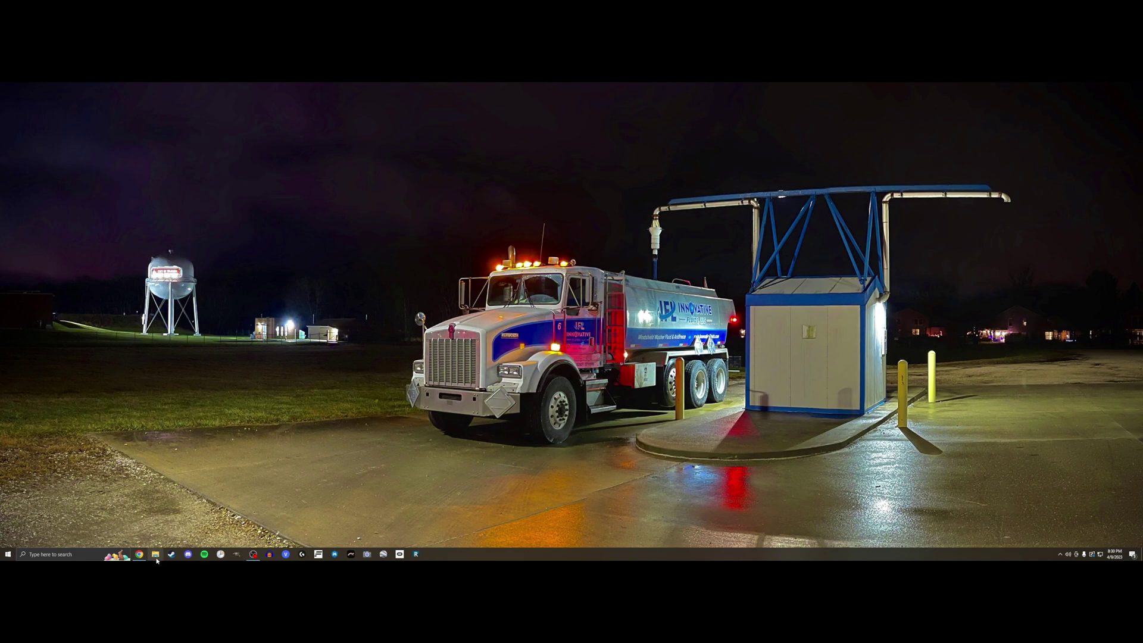
Browse This PC into C:\Program Files (x86)\Steam\steamapps\common with the window maximized
left_click(155, 555)
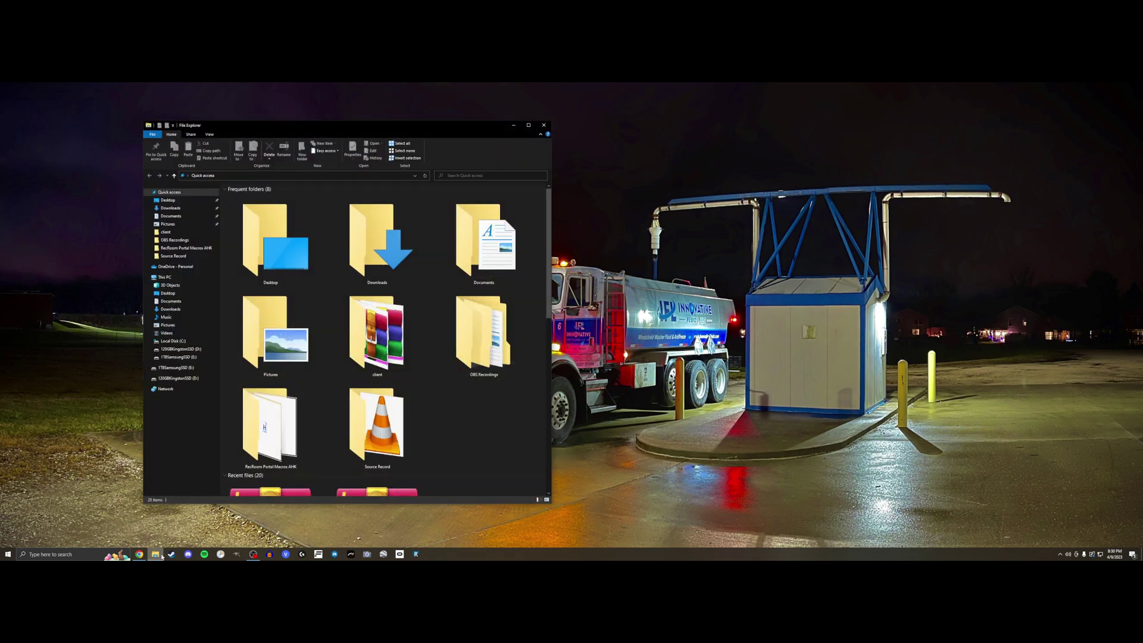
left_click(173, 280)
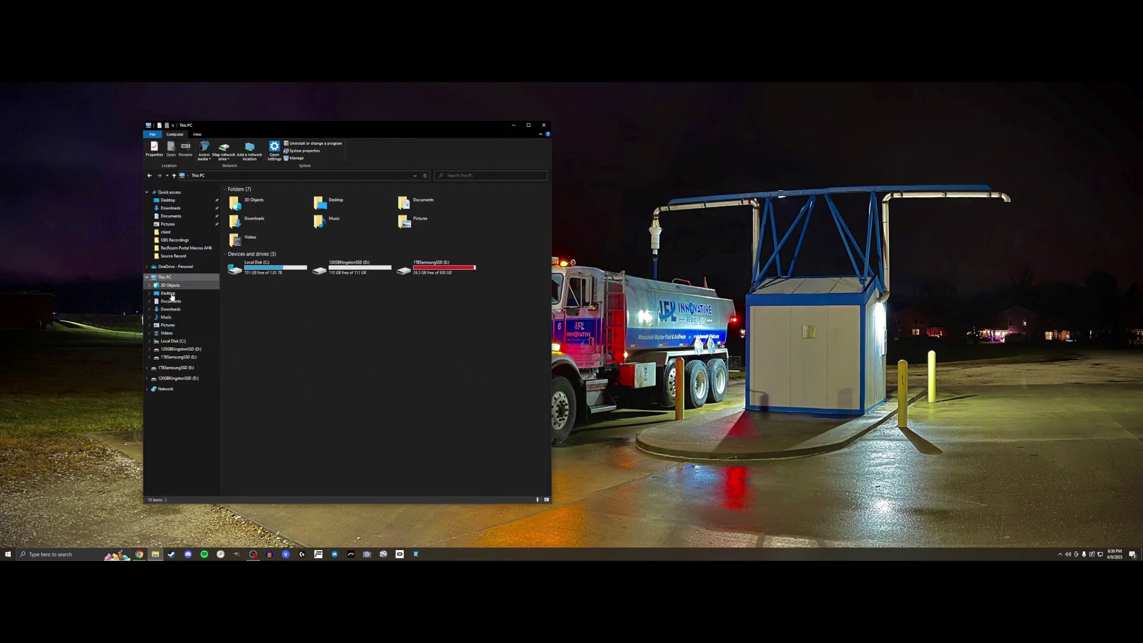
mouse_move(267, 267)
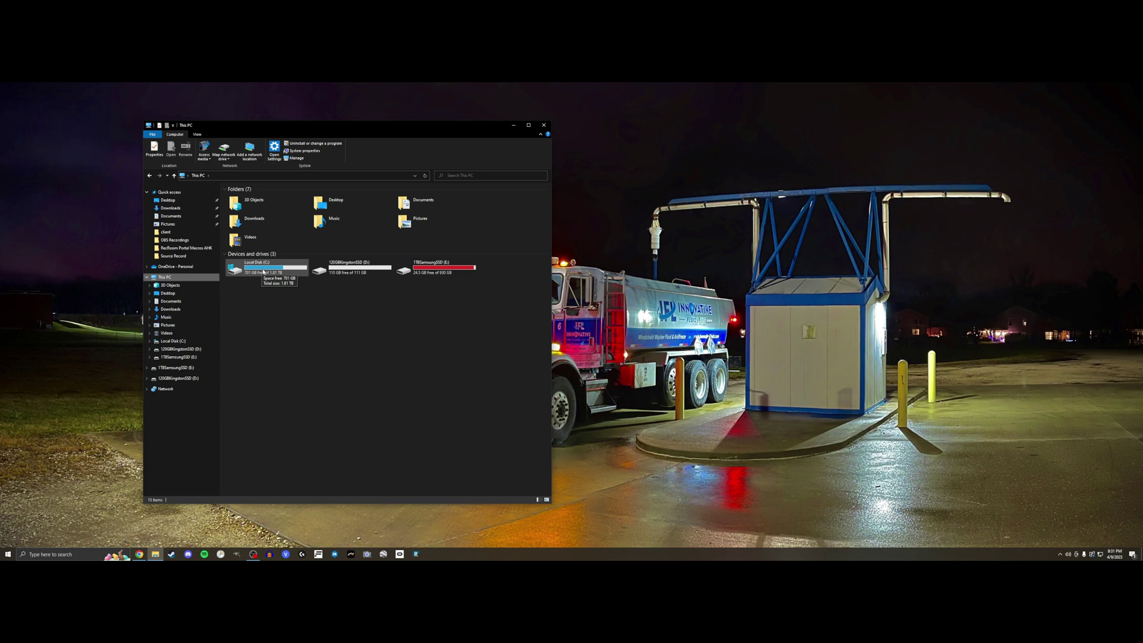
double_click(260, 270)
left_click_drag(420, 125, 474, 86)
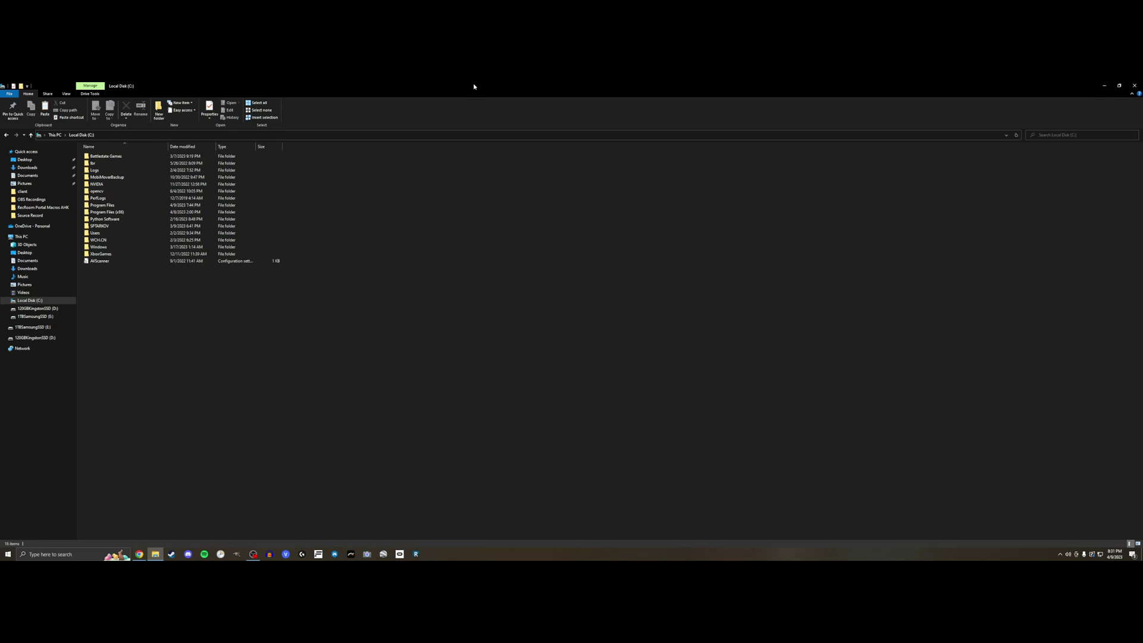
double_click(108, 214)
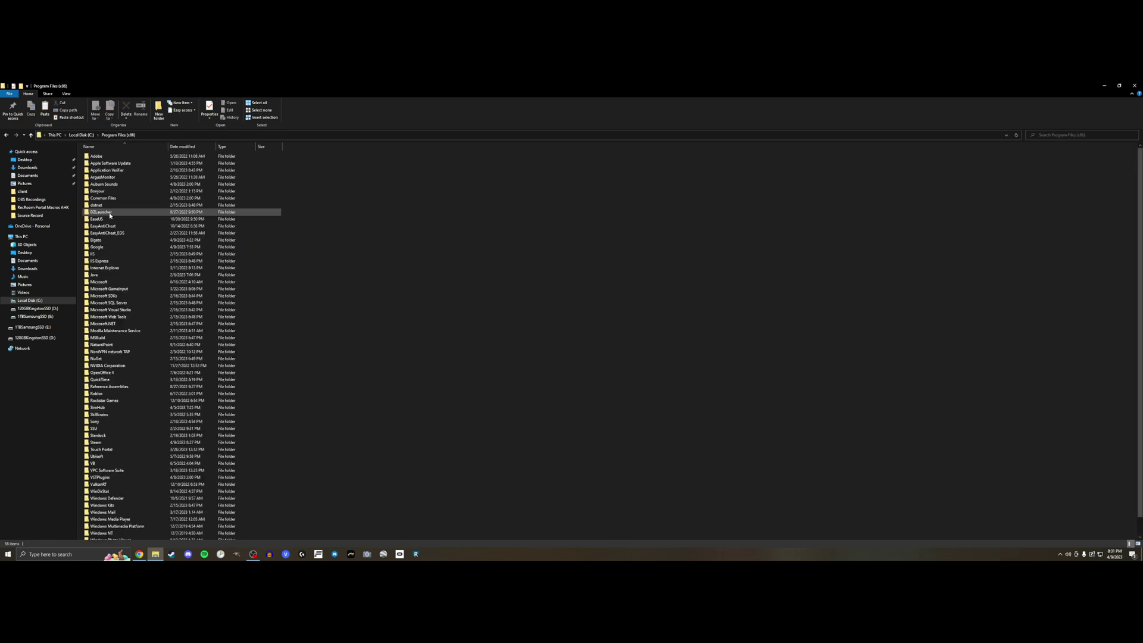
double_click(104, 442)
double_click(103, 267)
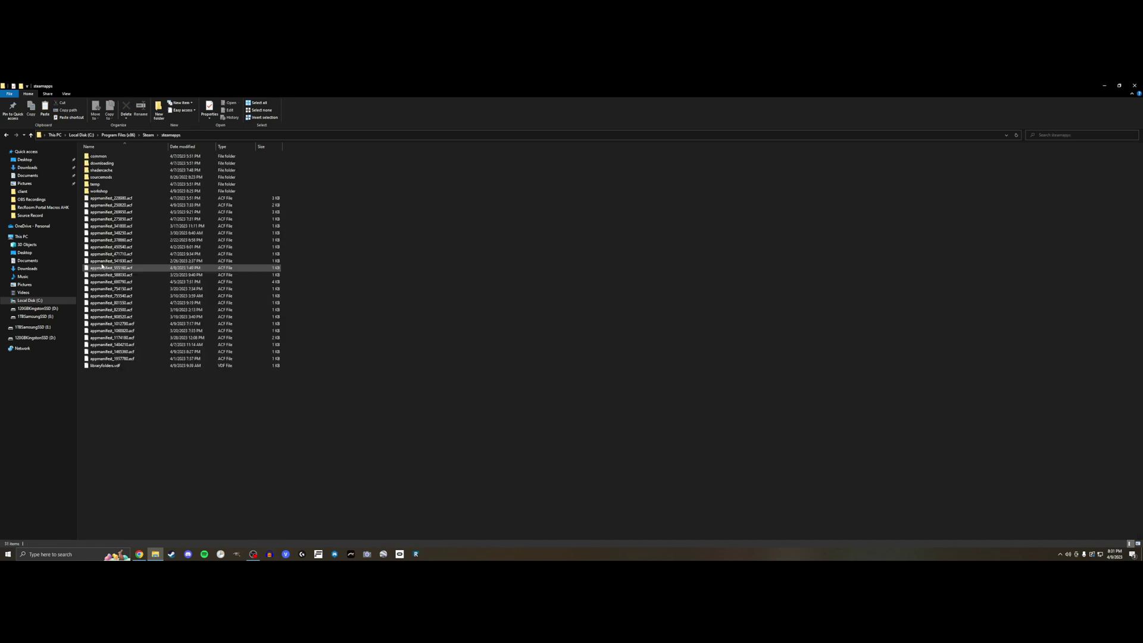
double_click(99, 156)
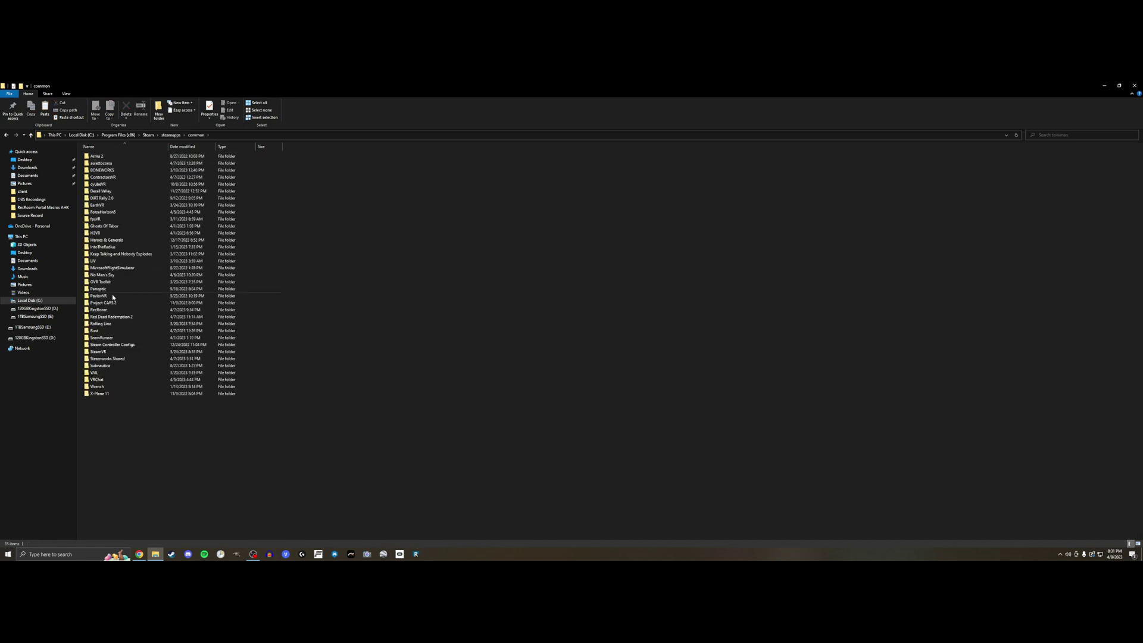
Reach SnowRunner\preload\paks\client, select the initial pak, then go to Downloads
double_click(115, 340)
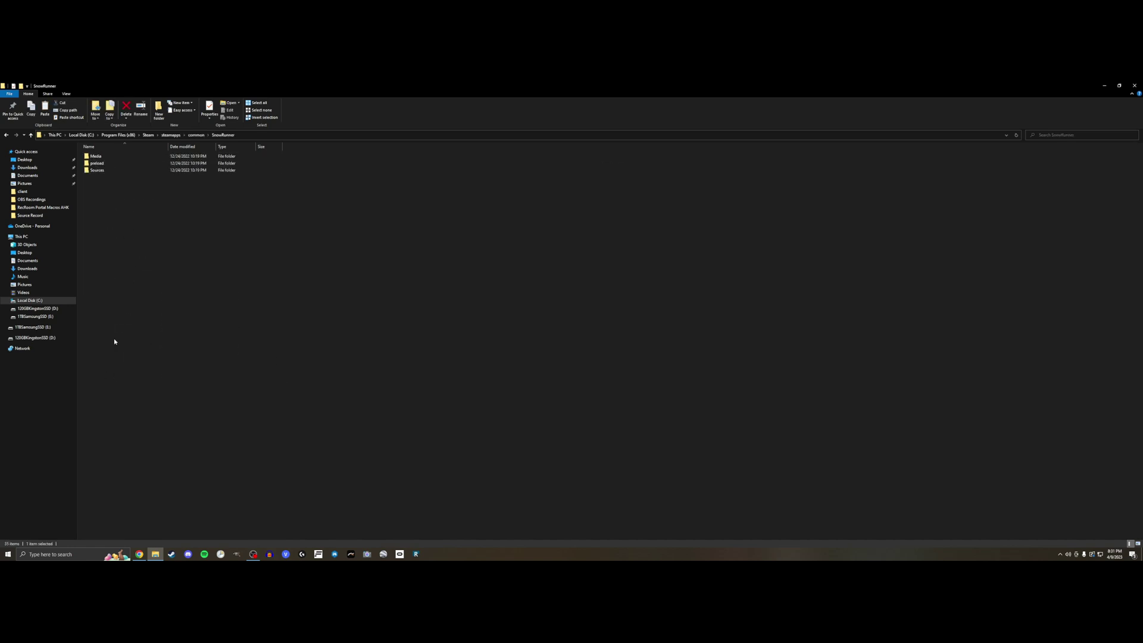
double_click(108, 167)
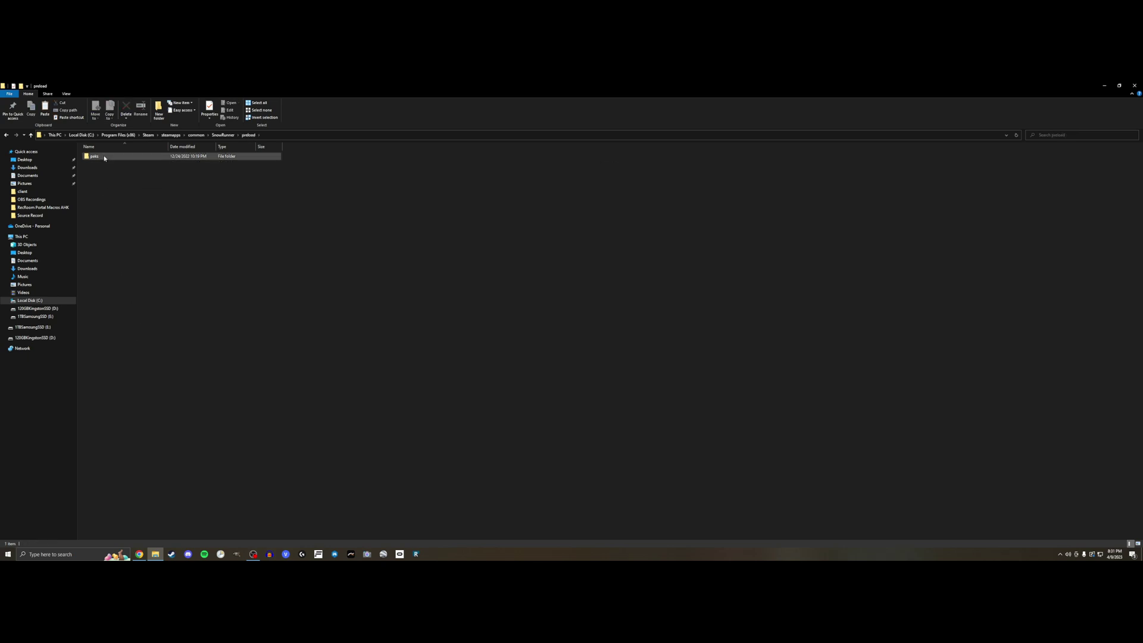
double_click(104, 157)
double_click(105, 158)
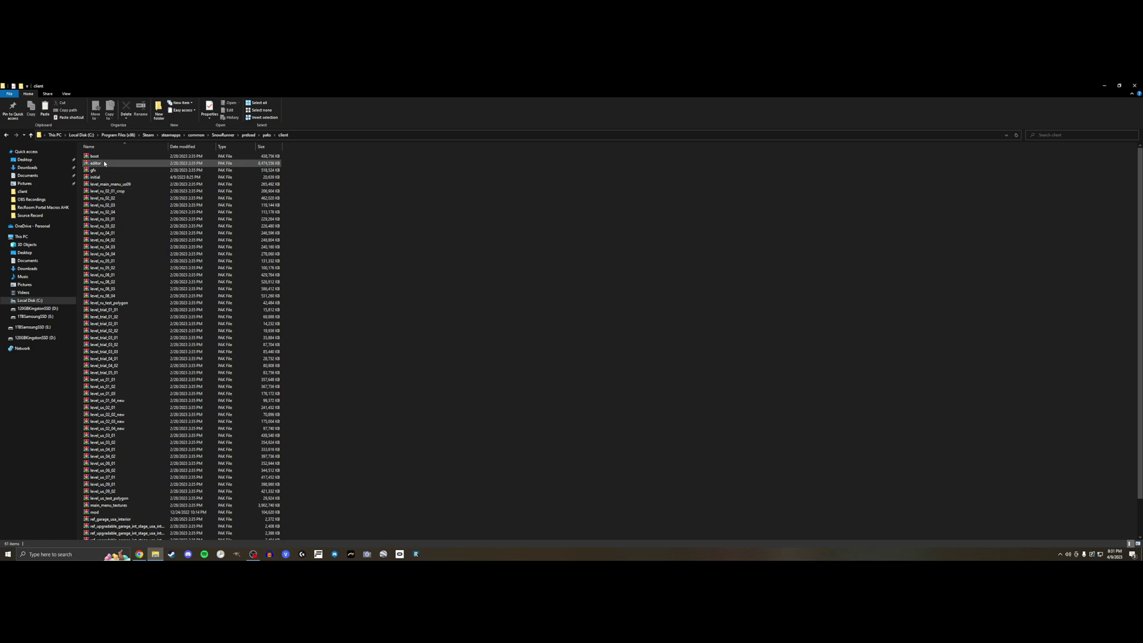
left_click(98, 181)
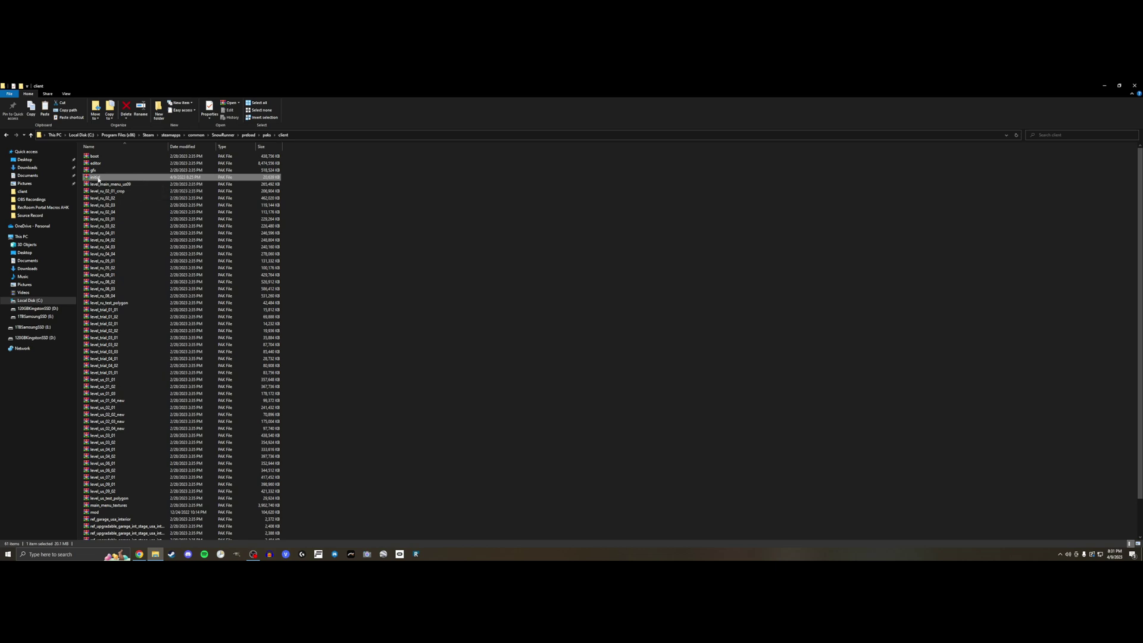
left_click_drag(100, 177, 57, 200)
left_click(28, 167)
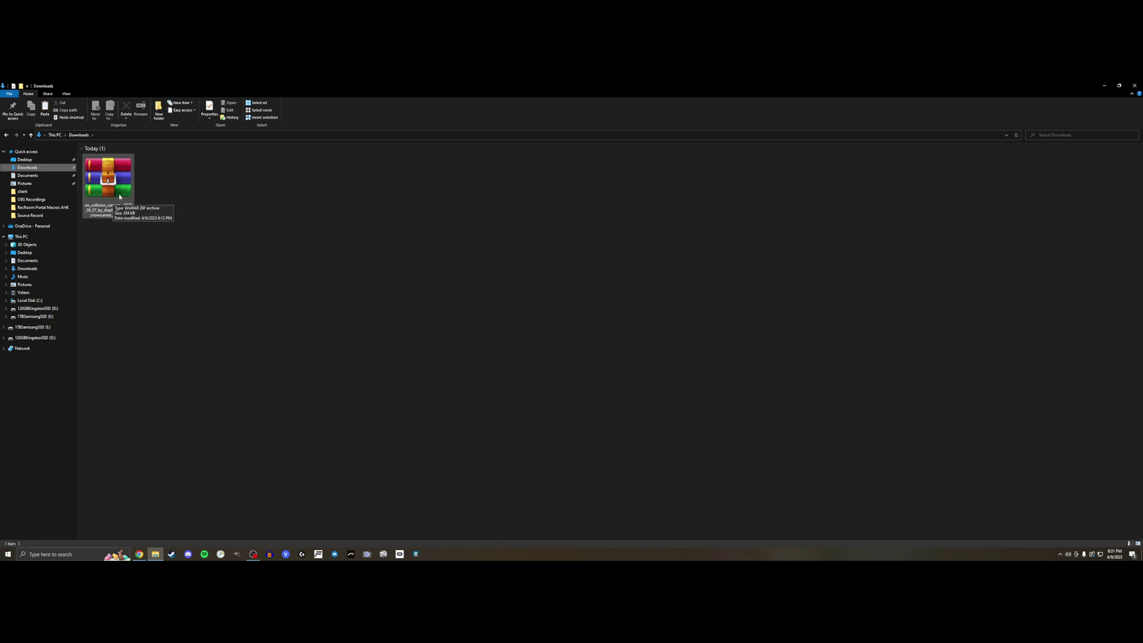
Paste a backup copy of initial.pak into Downloads and select the no-collision mod zip
key("ctrl+v")
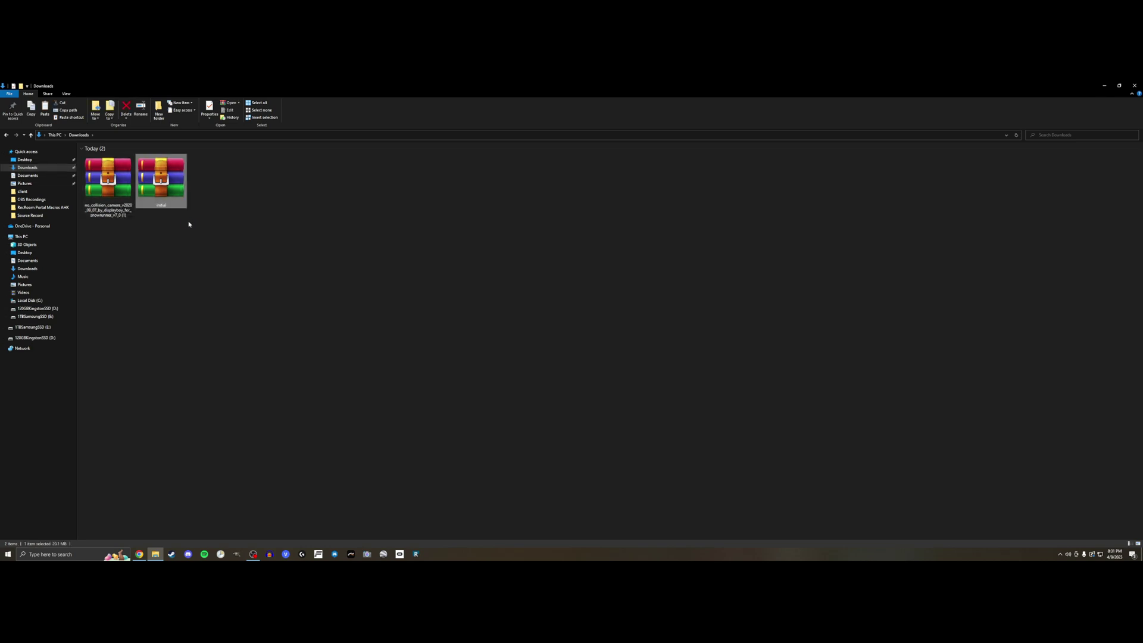
left_click(171, 233)
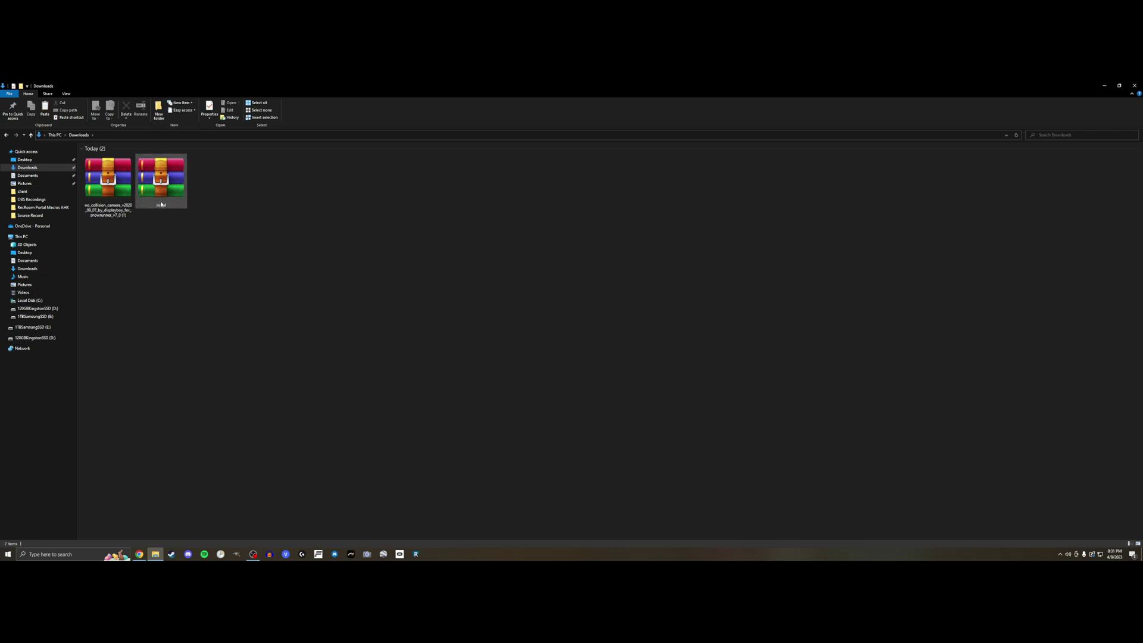
left_click(109, 213)
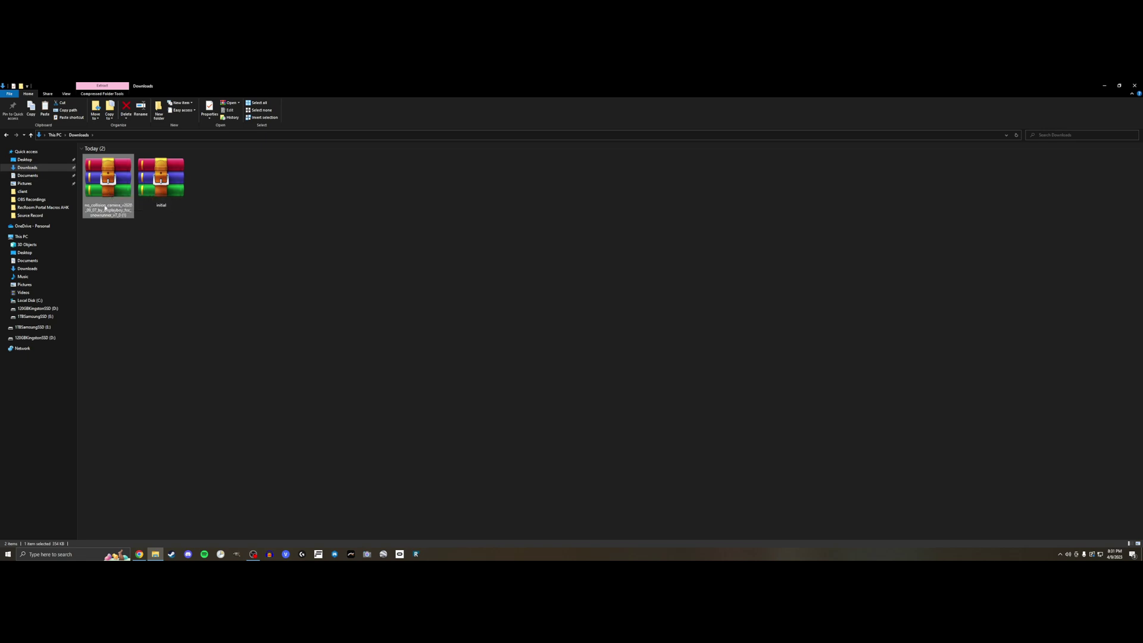
Peek inside the mod zip, then start choosing another app to open it with
double_click(108, 192)
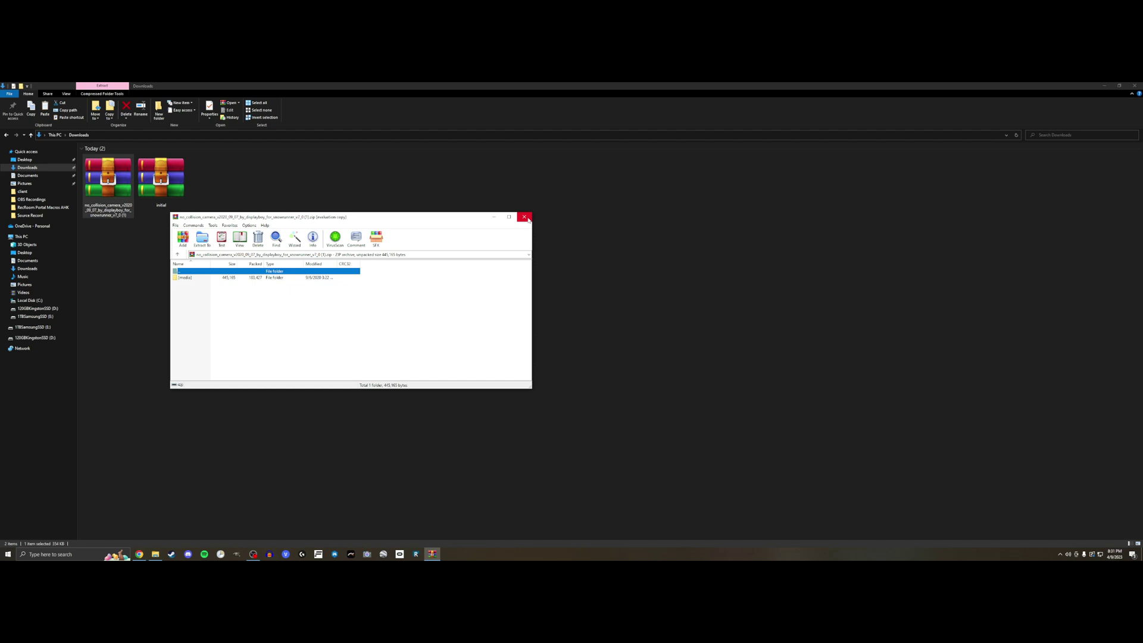
left_click(526, 218)
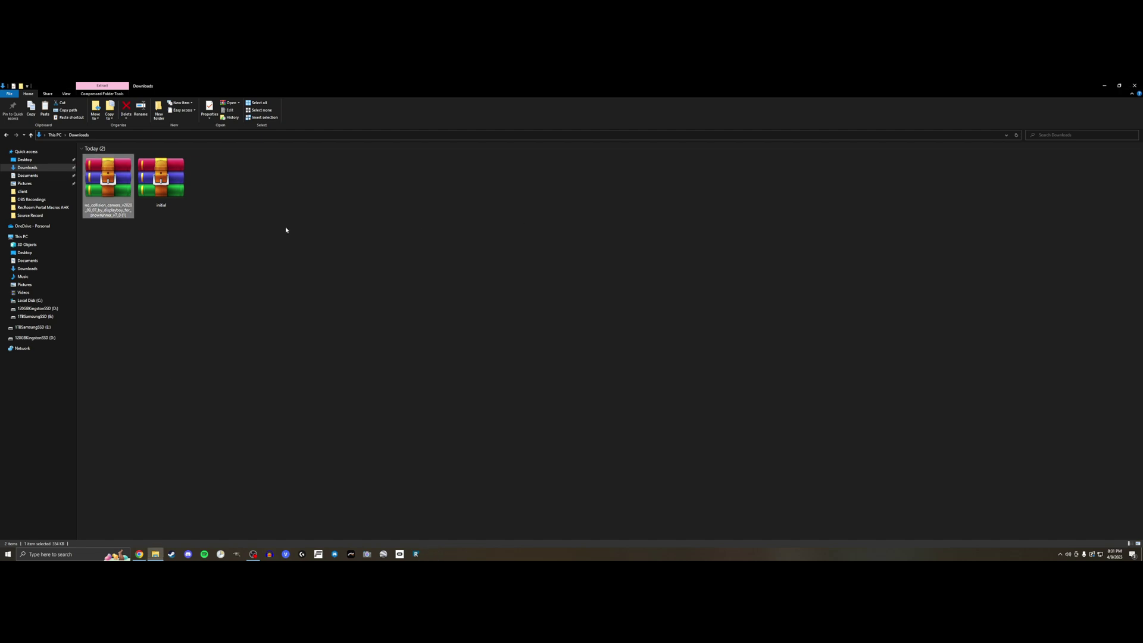
right_click(103, 187)
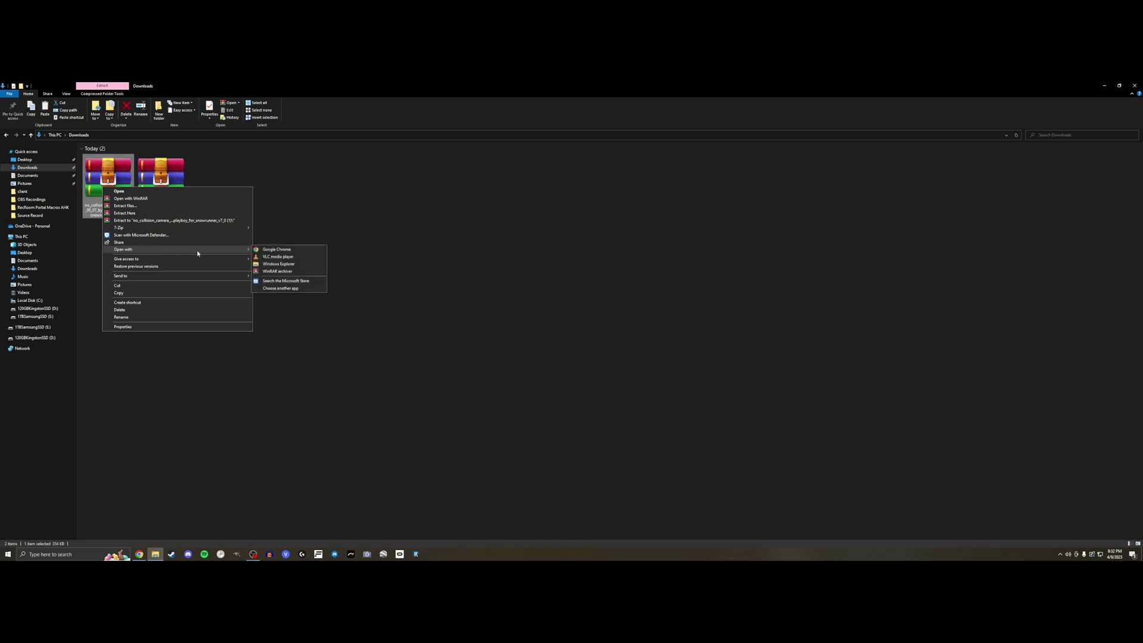
mouse_move(123, 249)
left_click(273, 289)
left_click(544, 327)
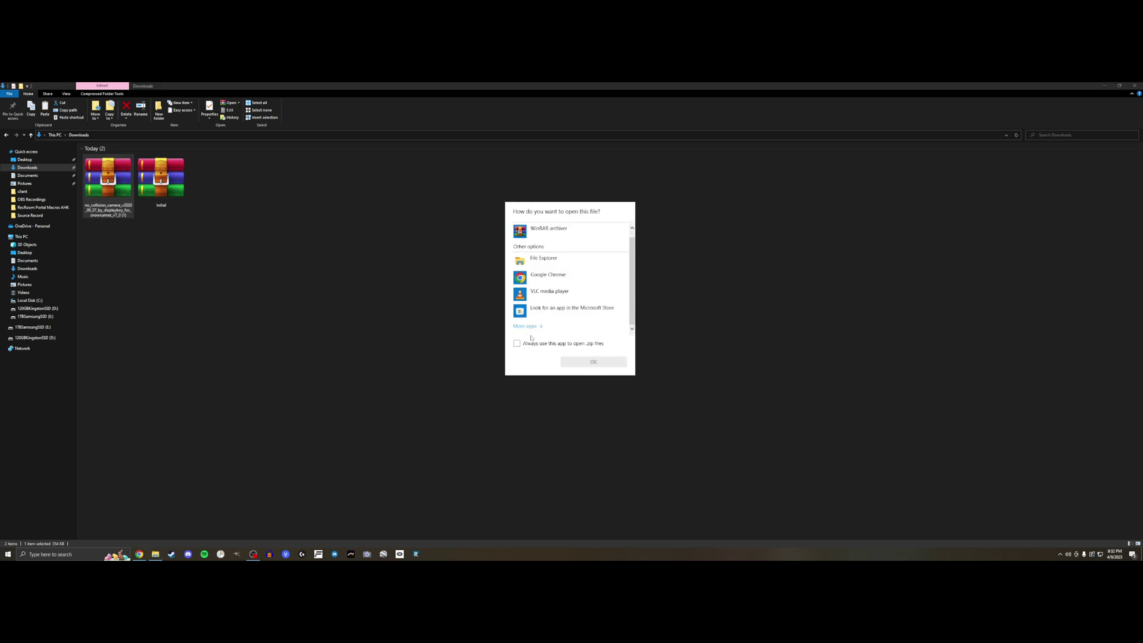
scroll(545, 329, "down", 3)
scroll(536, 330, "down", 3)
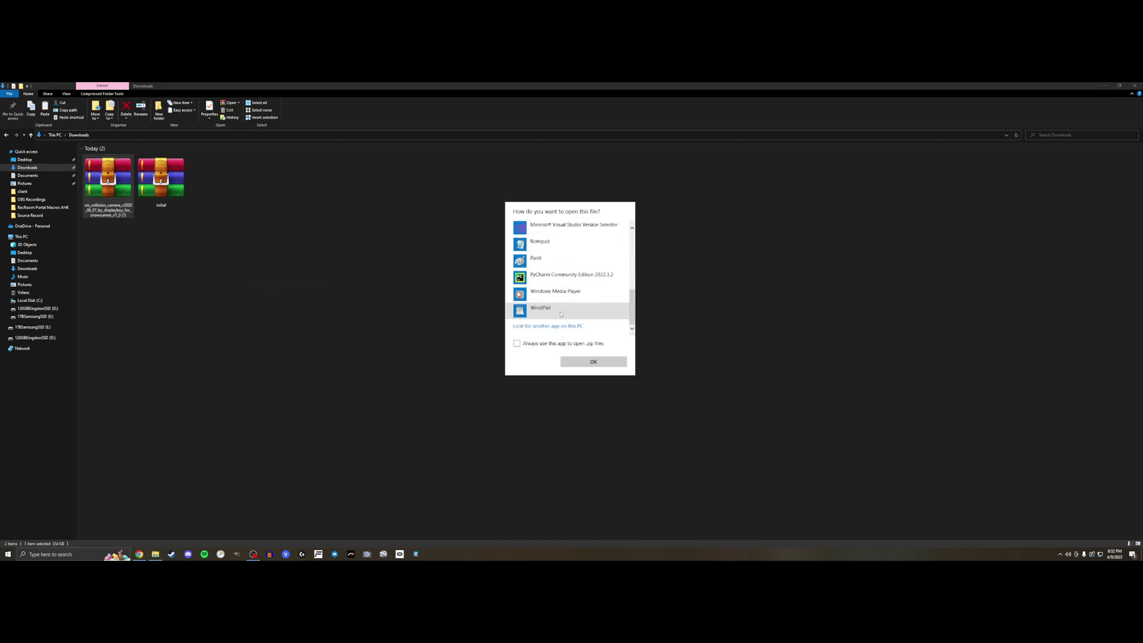
scroll(518, 331, "down", 1)
left_click(560, 327)
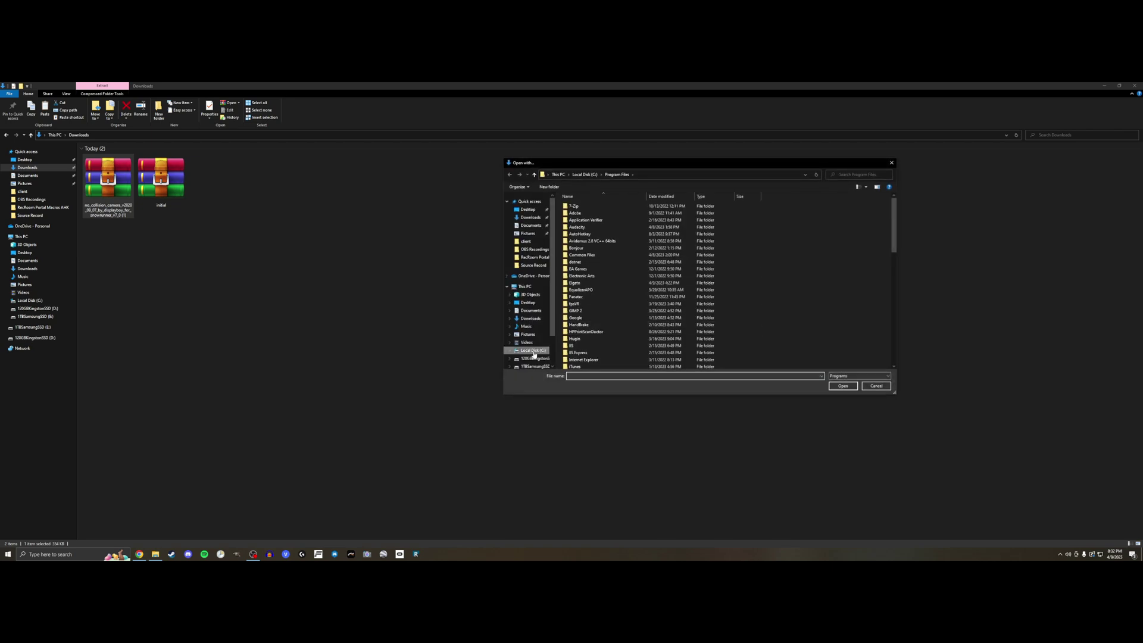
Pick WinRAR.exe from C:\Program Files\WinRAR and open the mod archive with it
left_click(543, 352)
left_click(580, 257)
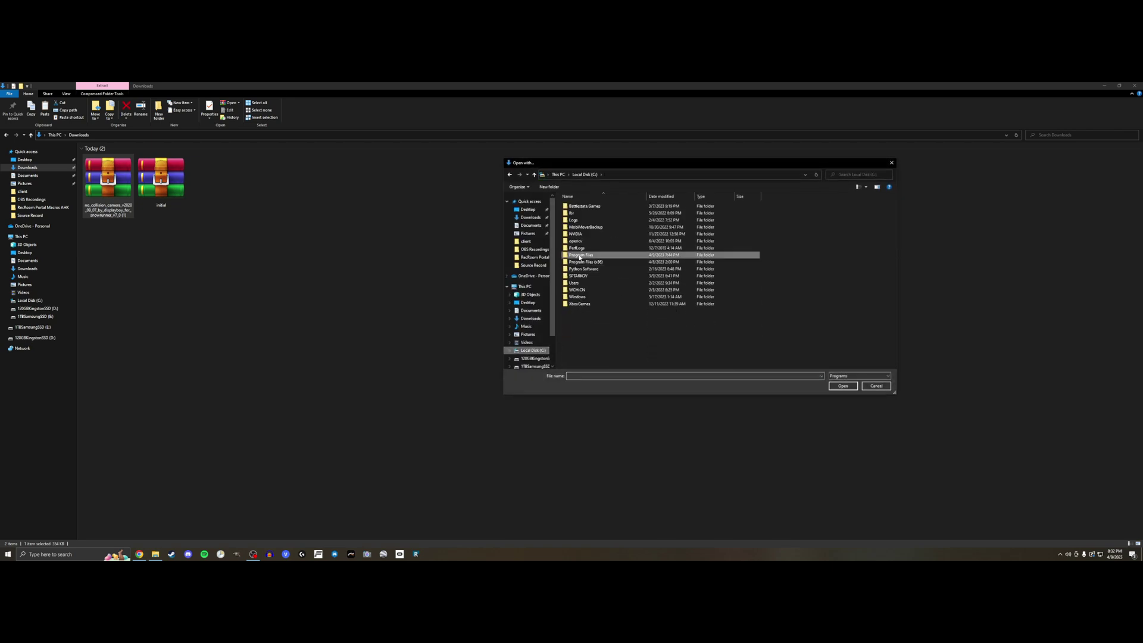
double_click(595, 258)
scroll(590, 286, "down", 10)
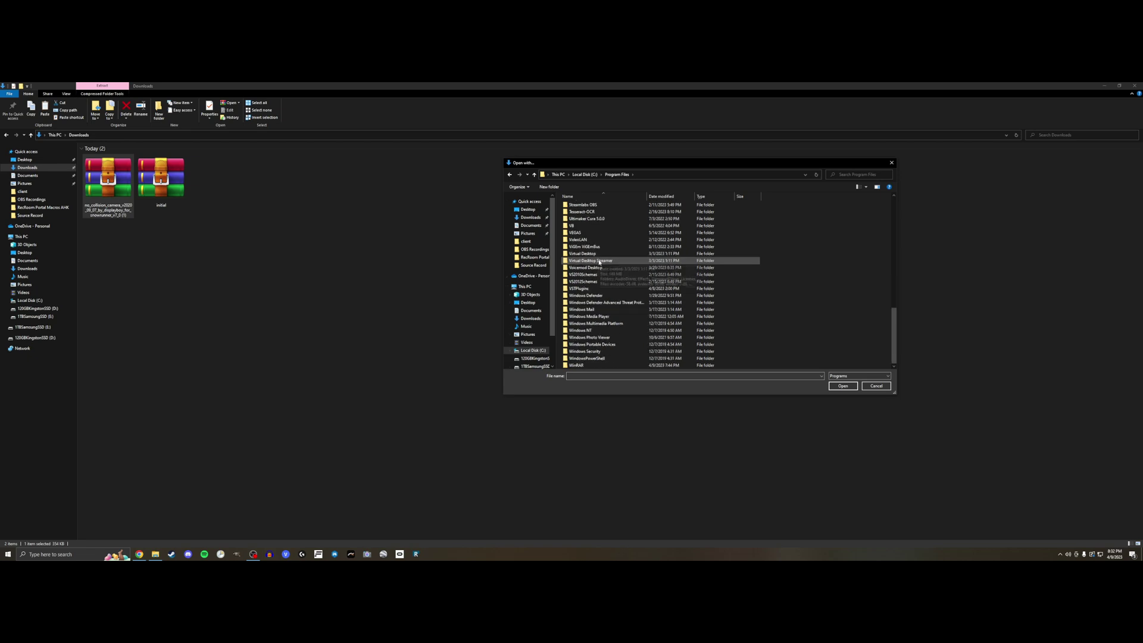
double_click(576, 365)
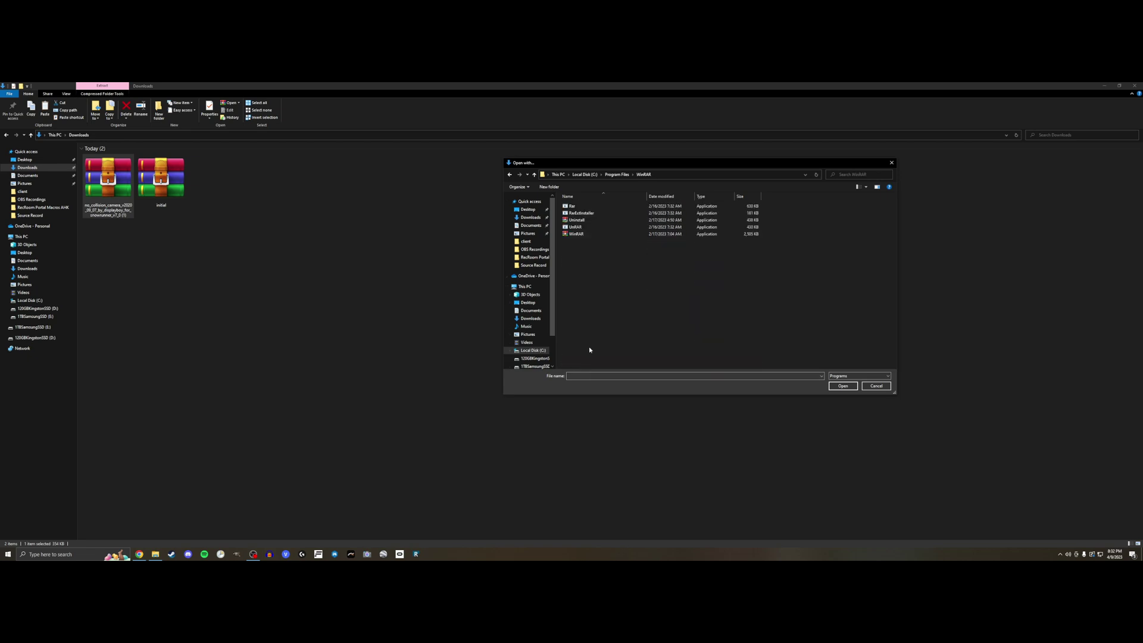
left_click(572, 236)
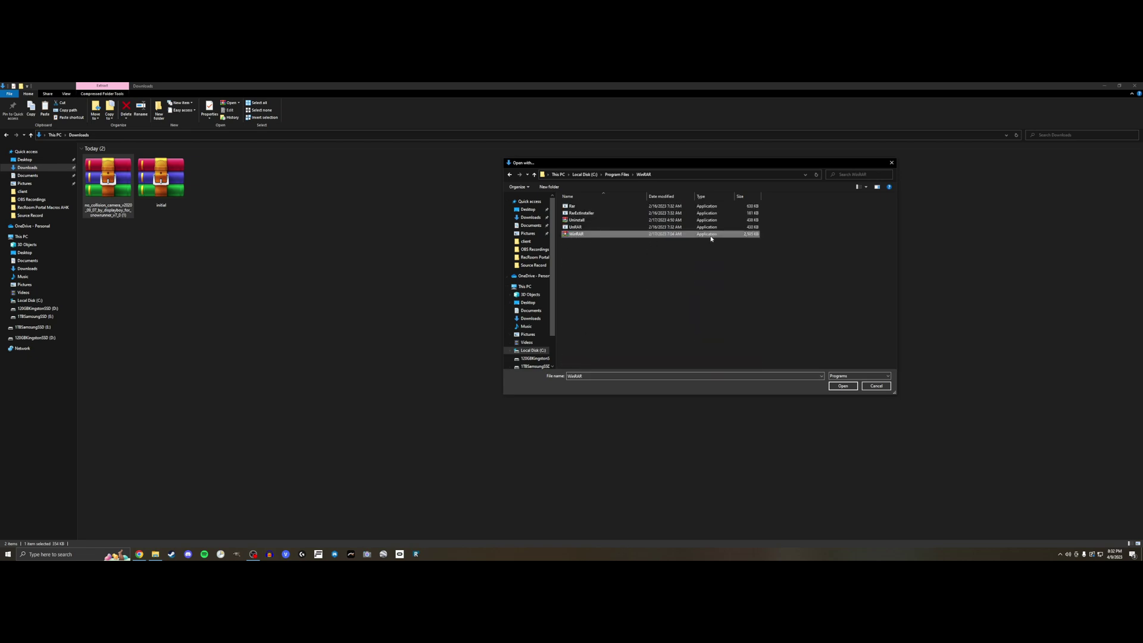
left_click(843, 386)
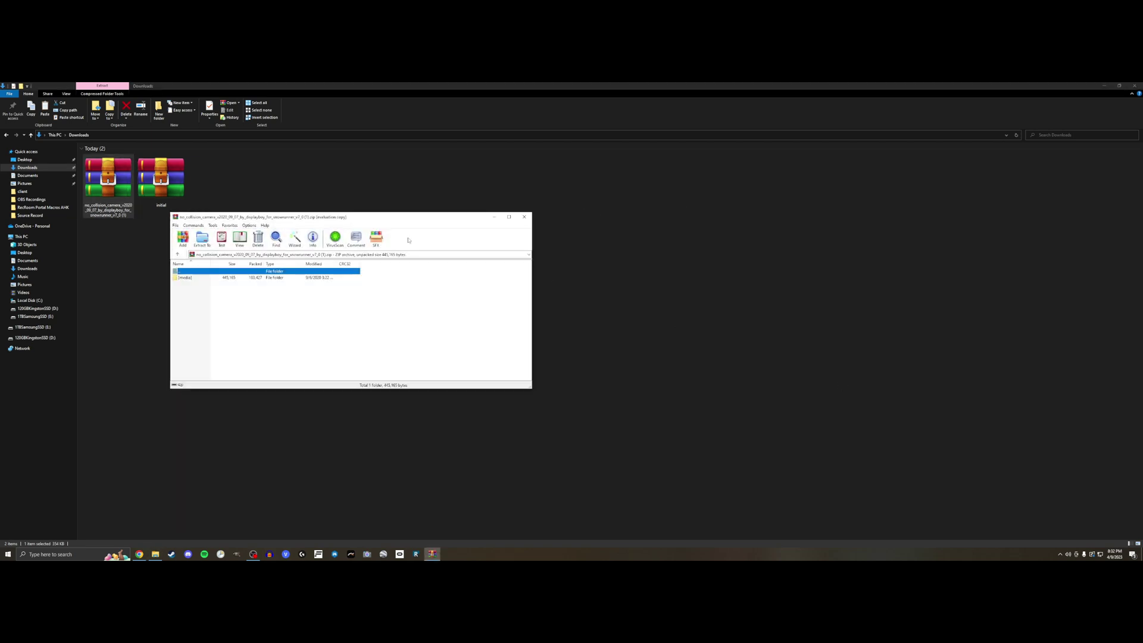
left_click_drag(304, 219, 258, 248)
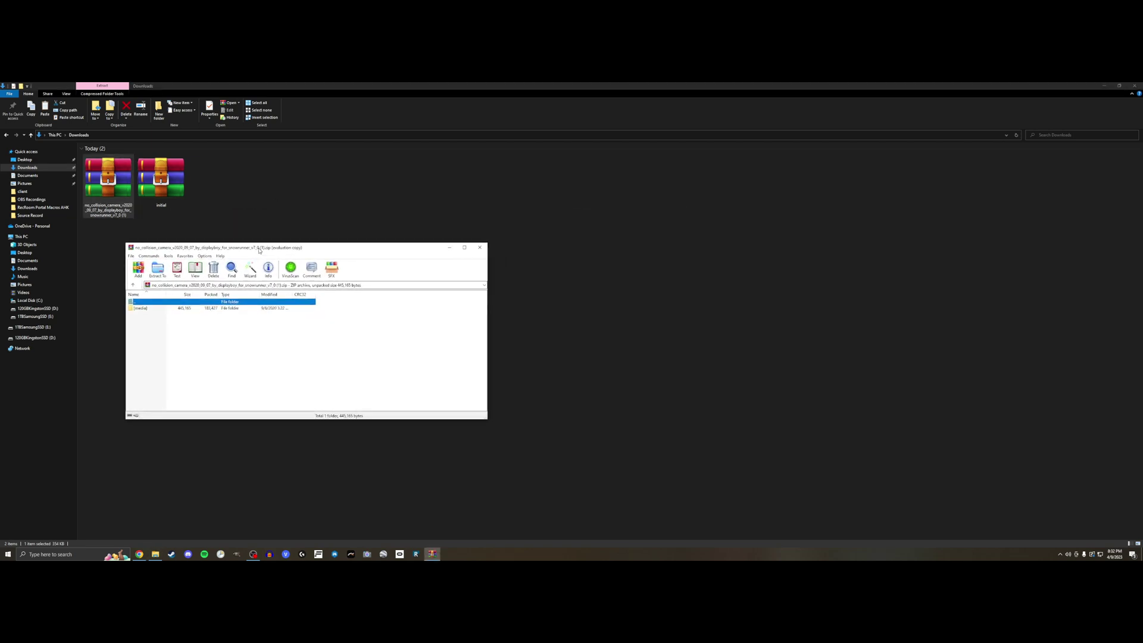
Open the game's initial.pak from the client folder in WinRAR and move its window right
key("Escape")
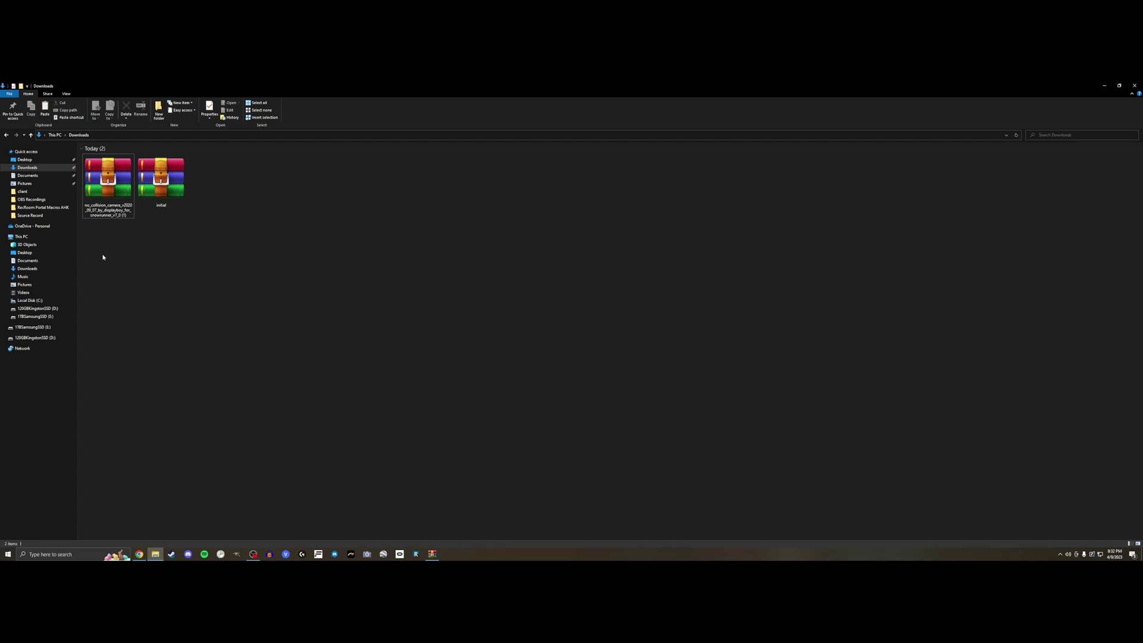
key("alt+Tab")
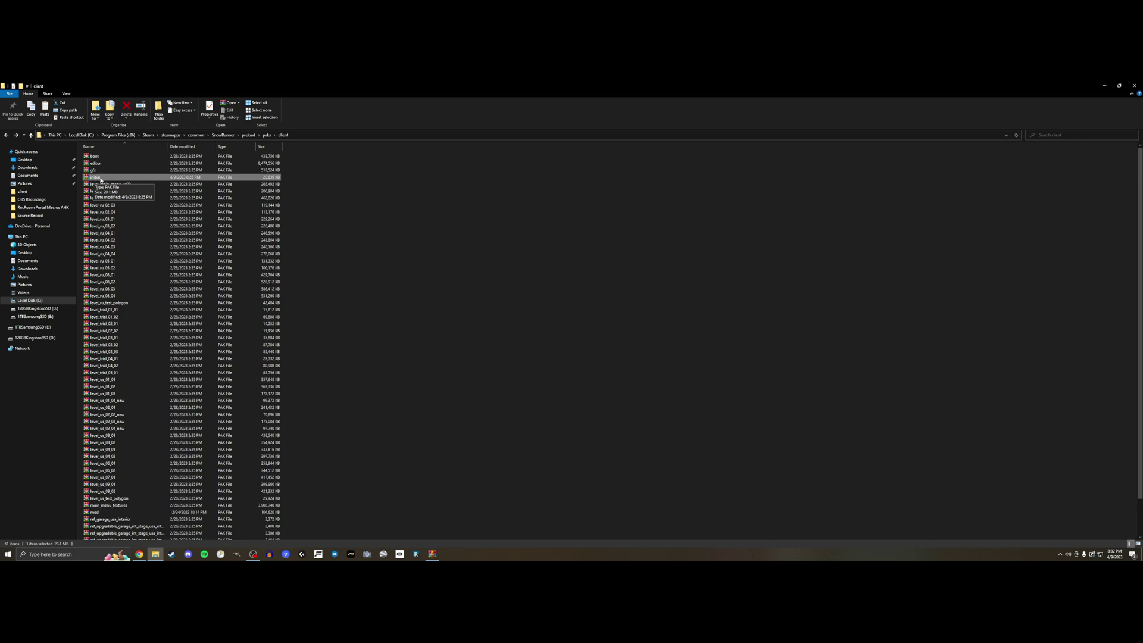
double_click(100, 178)
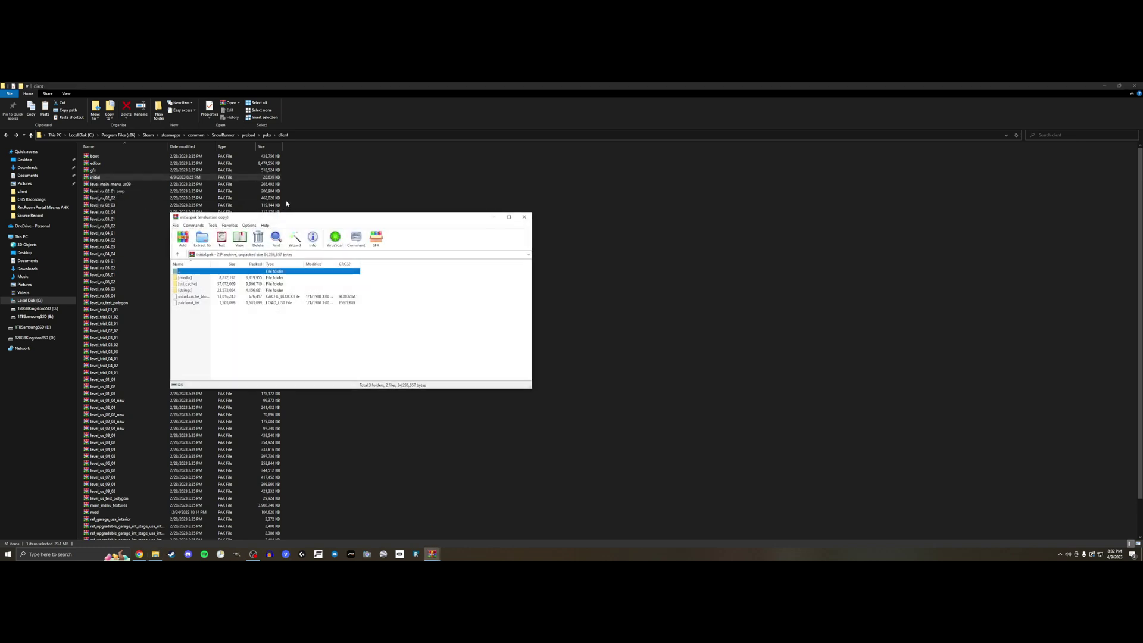
left_click_drag(415, 245, 886, 231)
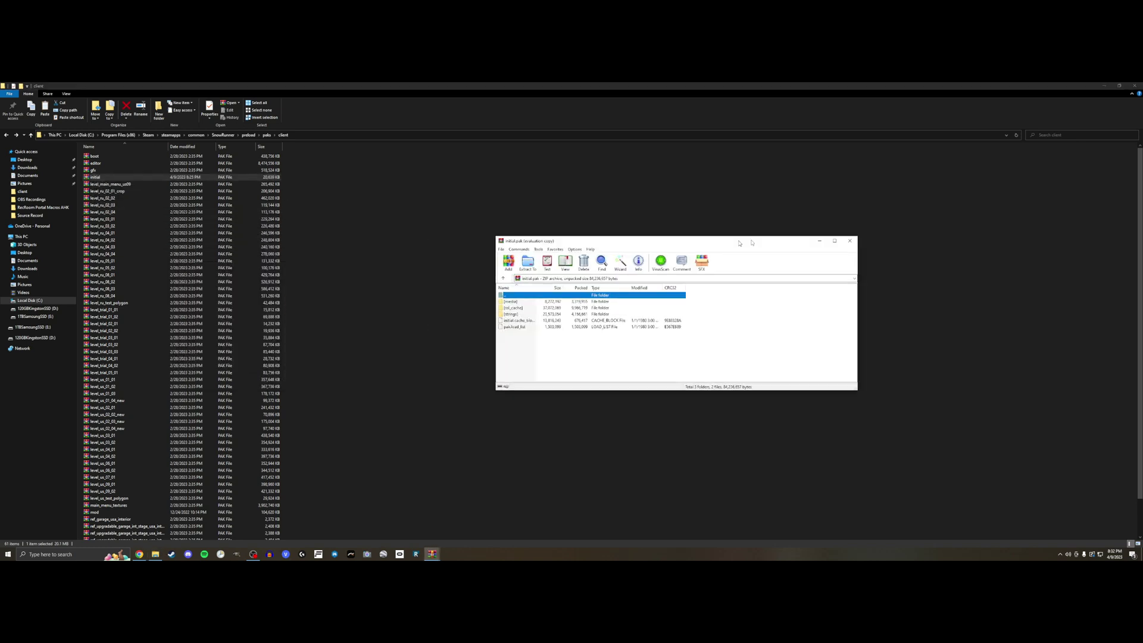
Snap both WinRAR windows side by side and open the mod's _dlc\ru_03\classes\models folder
left_click(1135, 86)
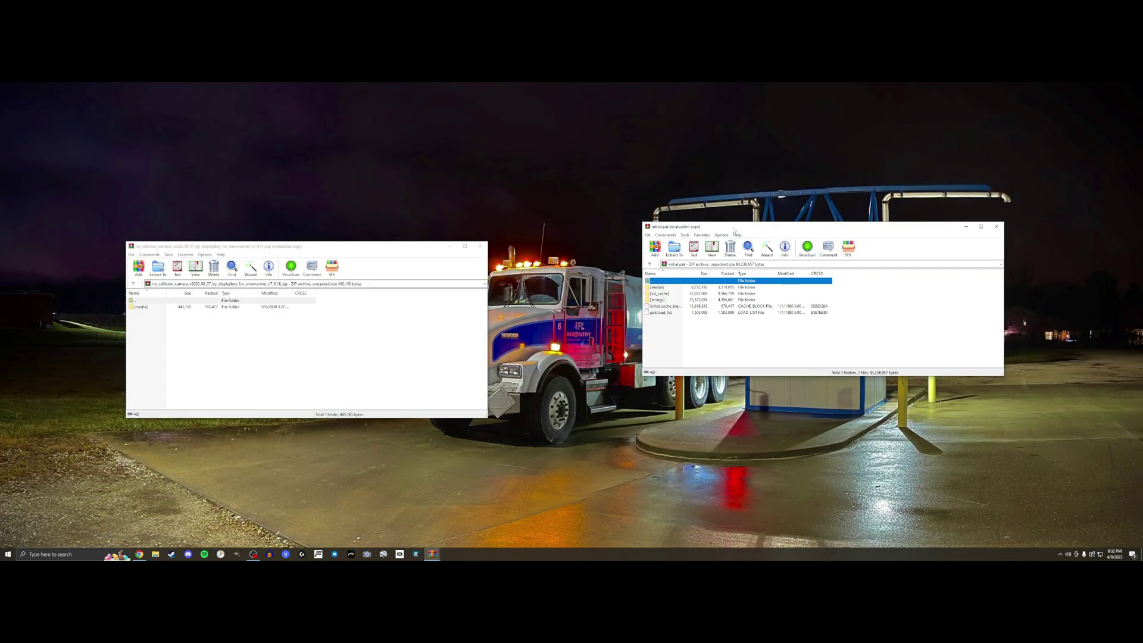
key("super+Right")
left_click(268, 194)
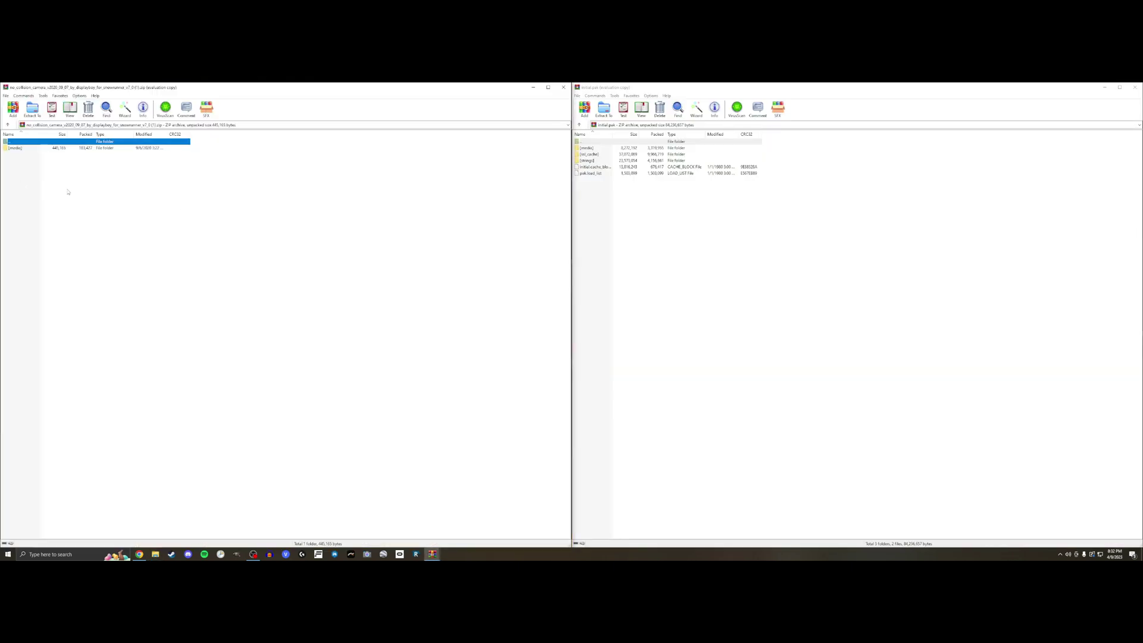
left_click(84, 232)
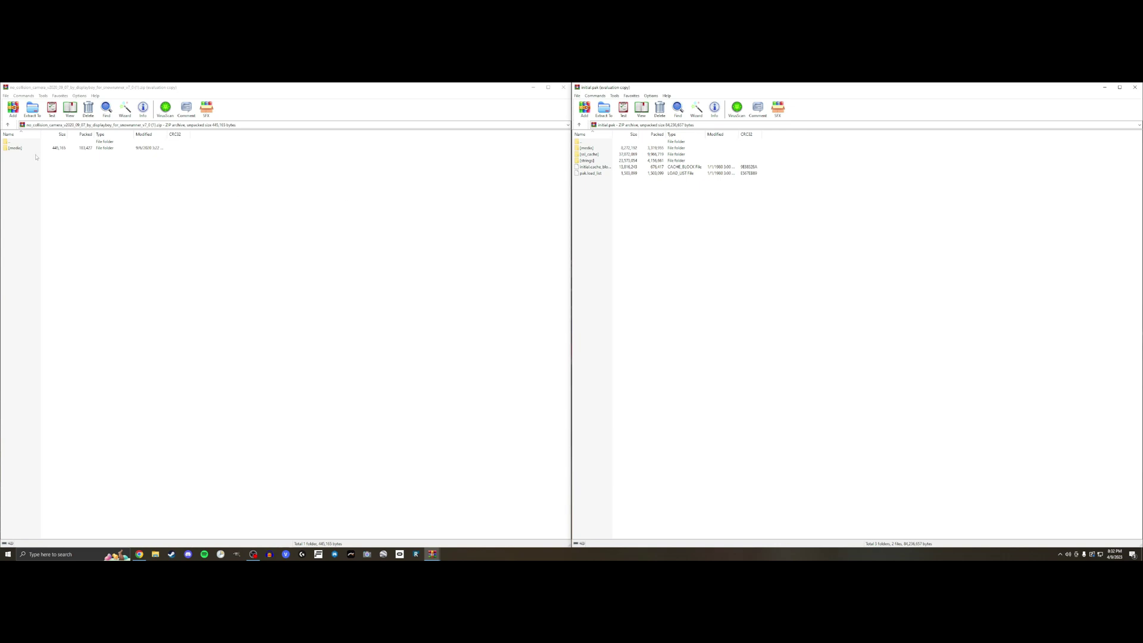
left_click(18, 148)
double_click(13, 147)
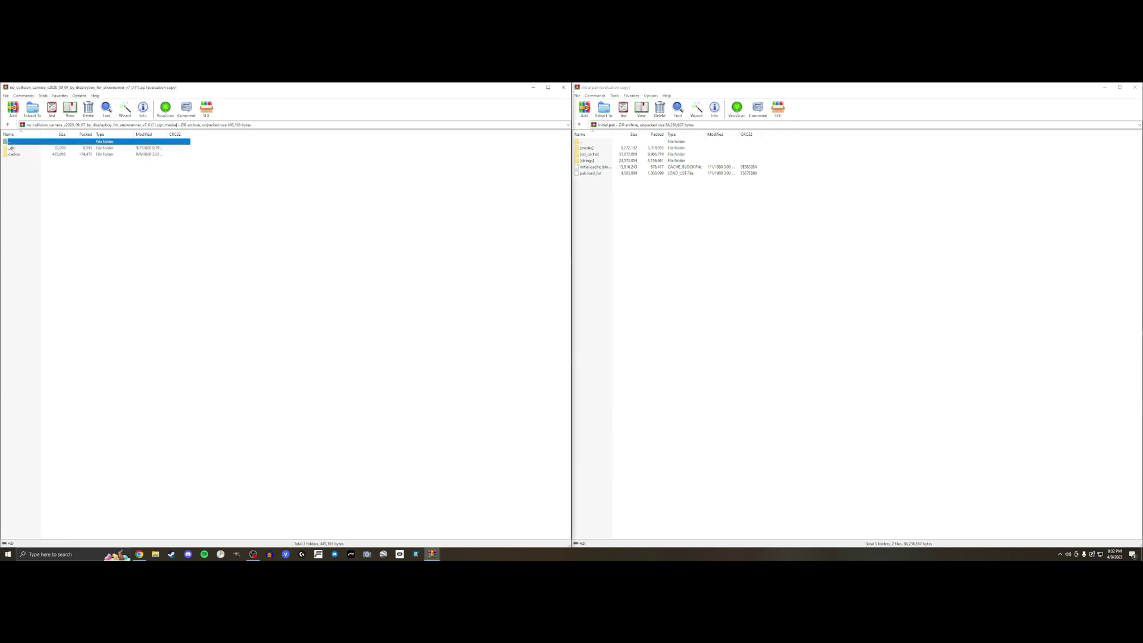
double_click(13, 147)
double_click(12, 154)
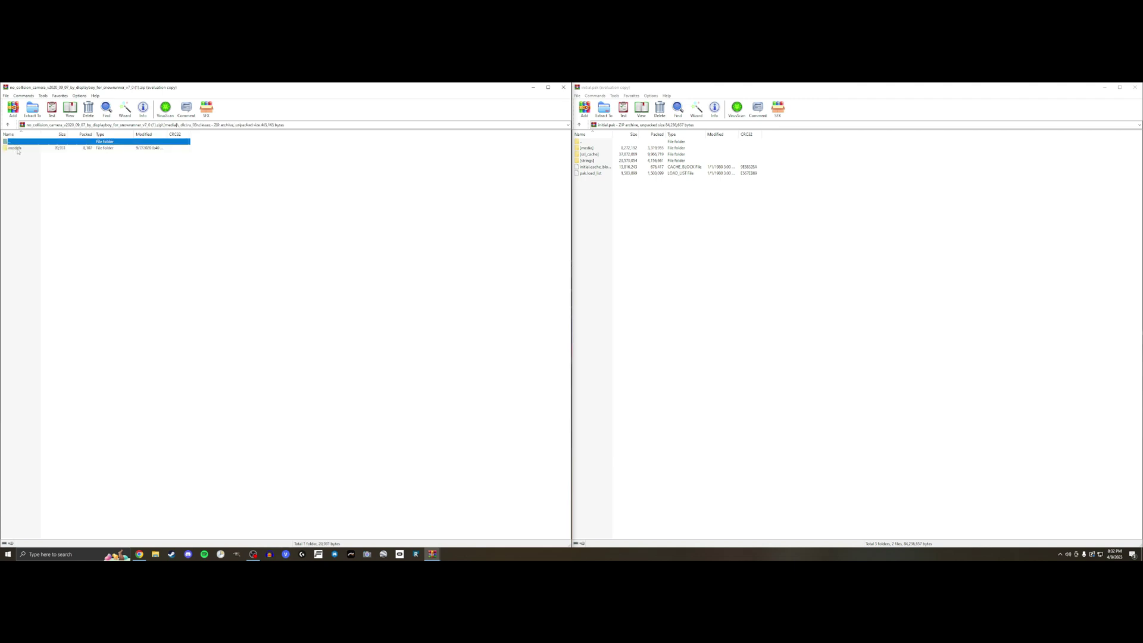
double_click(13, 149)
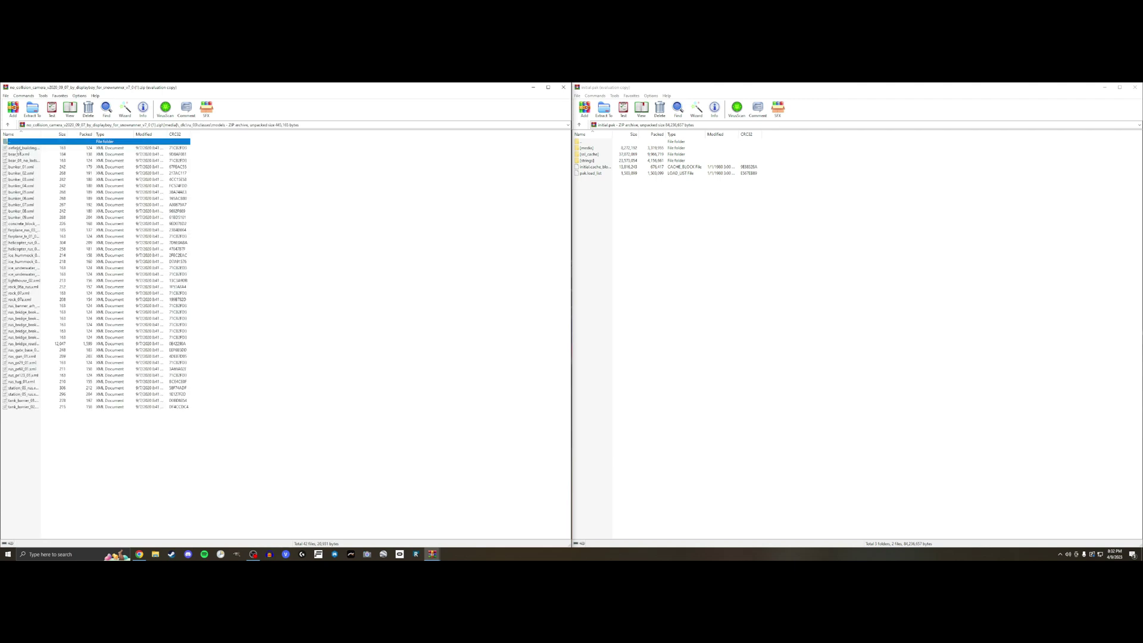
Open media\_dlc\ru_03\classes\models inside initial.pak
left_click(708, 215)
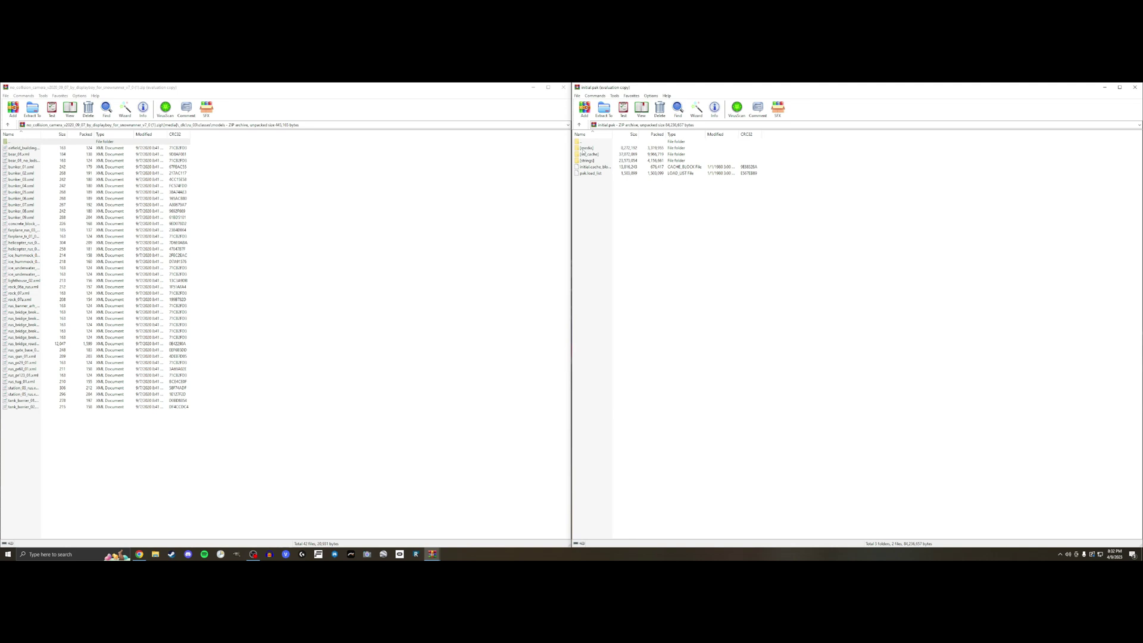
double_click(583, 150)
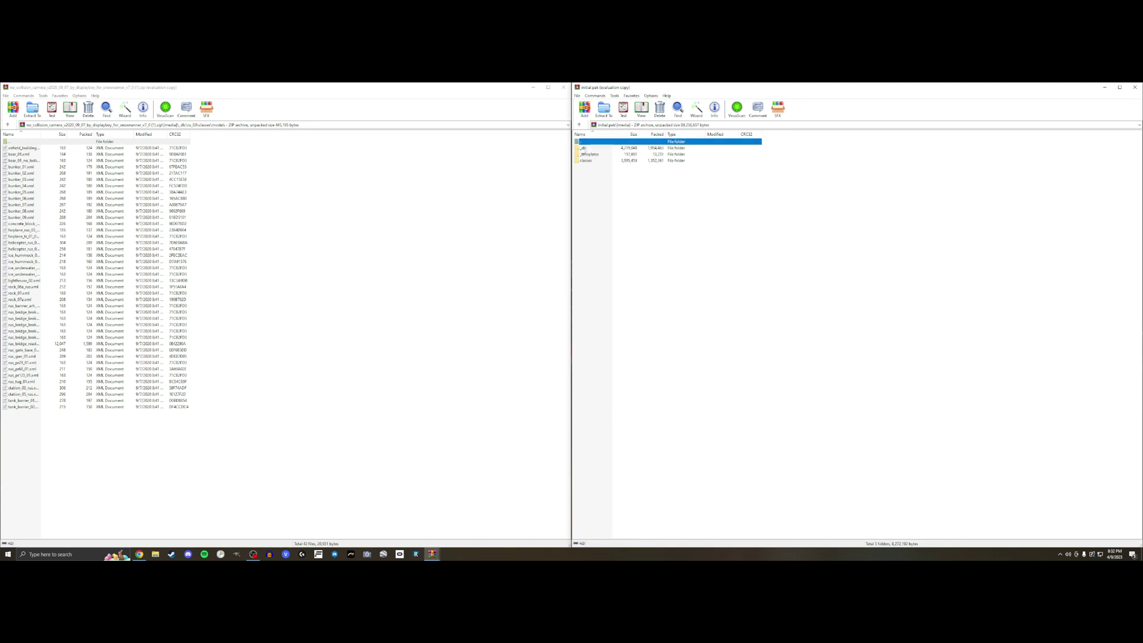
double_click(583, 148)
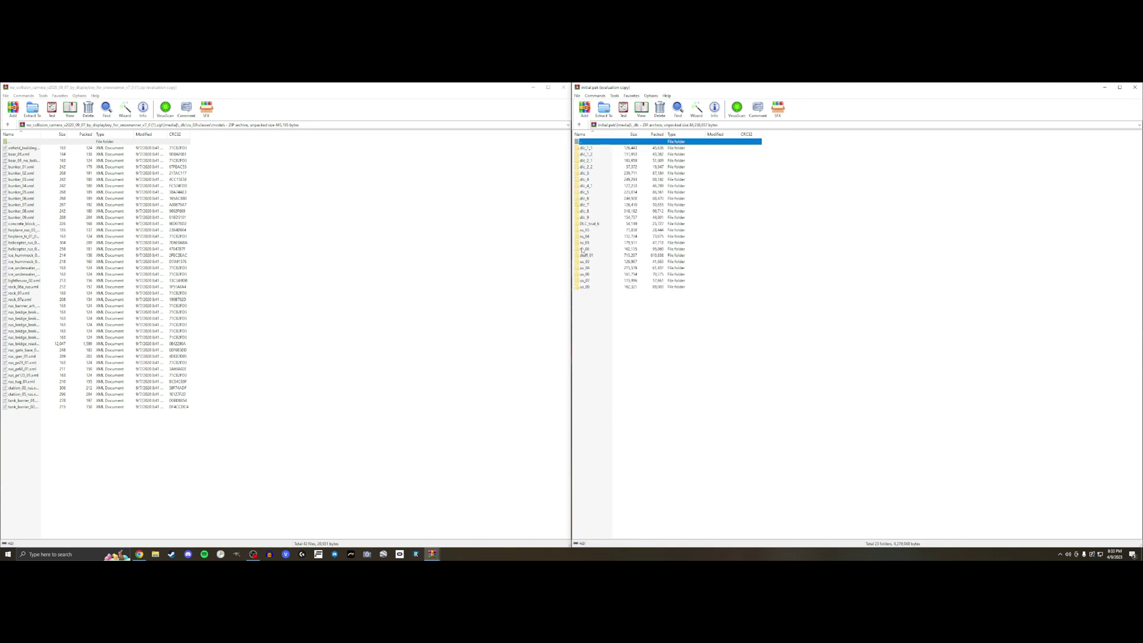
double_click(586, 232)
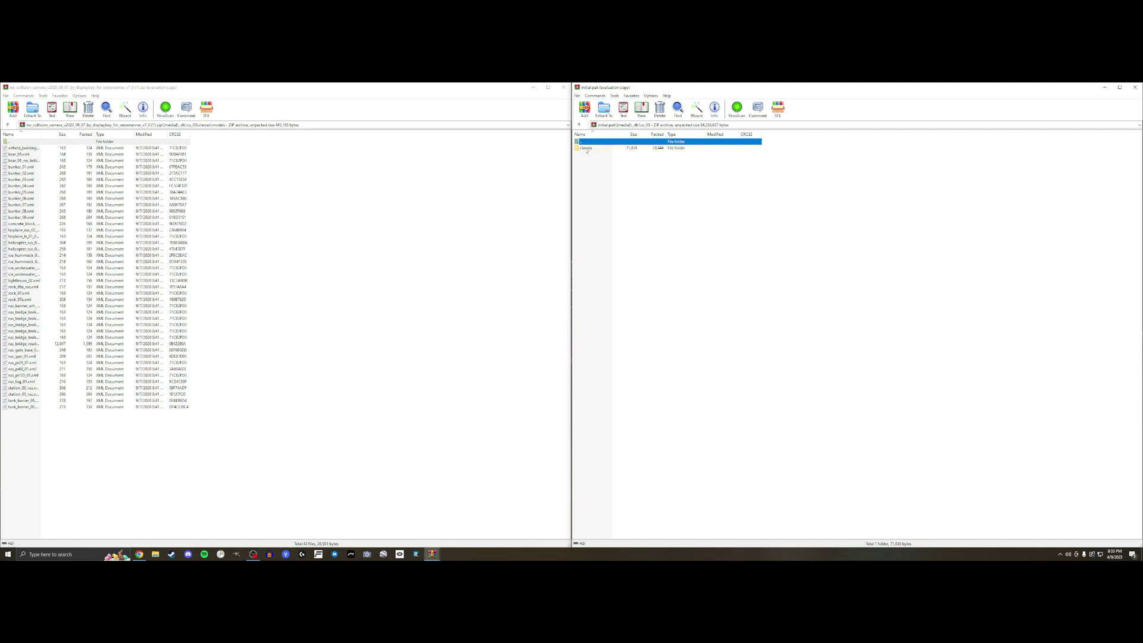
double_click(587, 150)
left_click(586, 160)
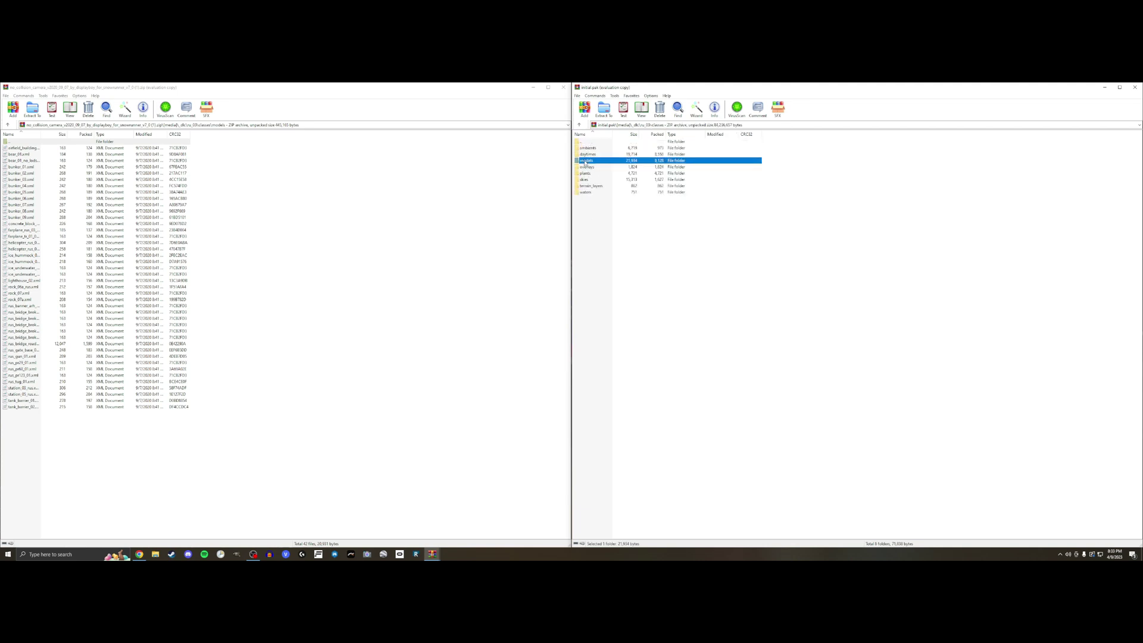
double_click(586, 161)
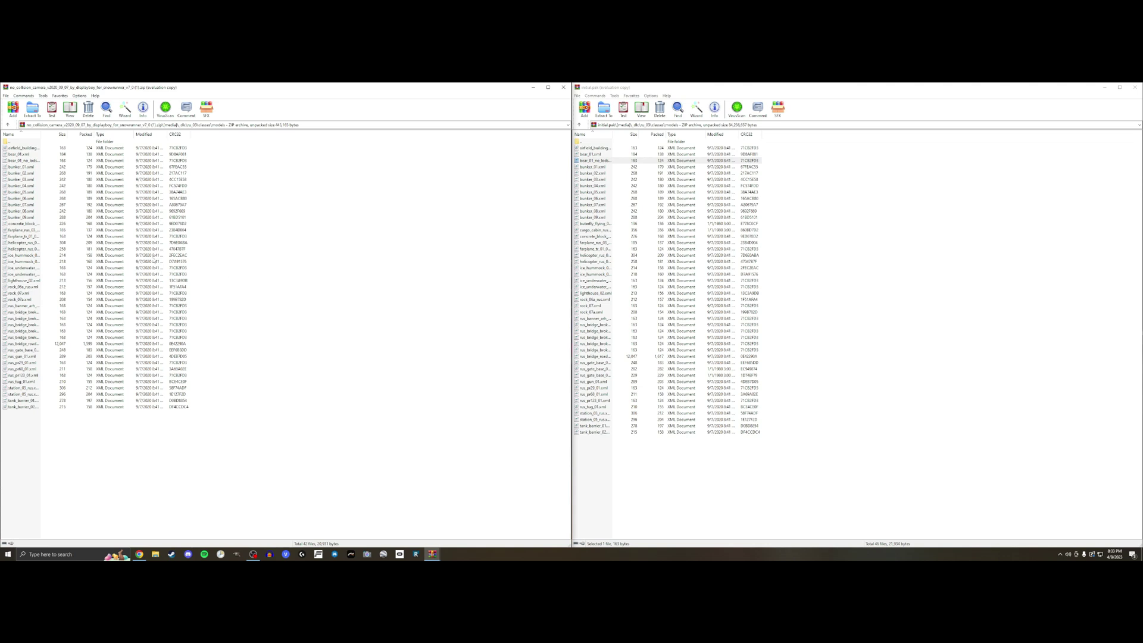
Select all the mod's ru_03 XML files and drop them into initial.pak's models folder, confirming
key("ctrl+a")
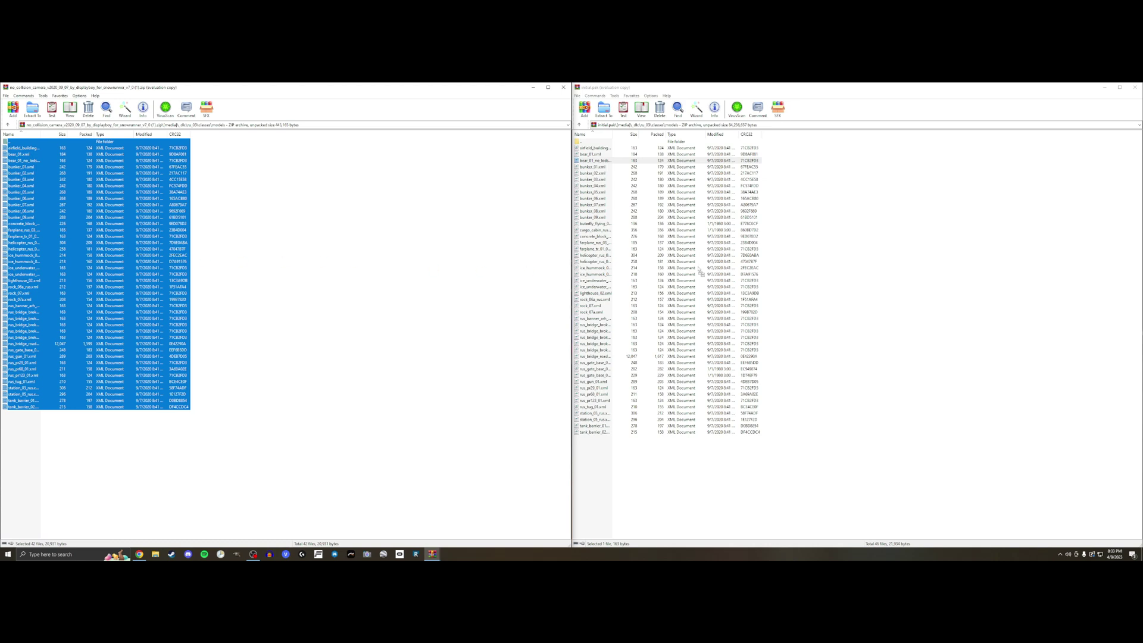
left_click_drag(810, 253, 808, 251)
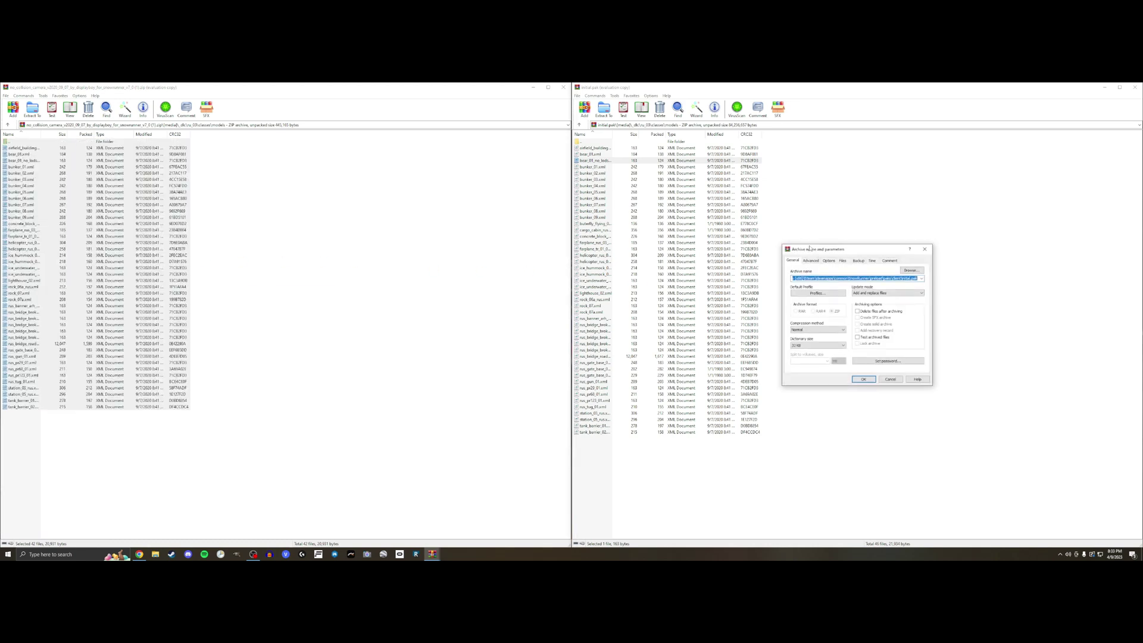
left_click(860, 381)
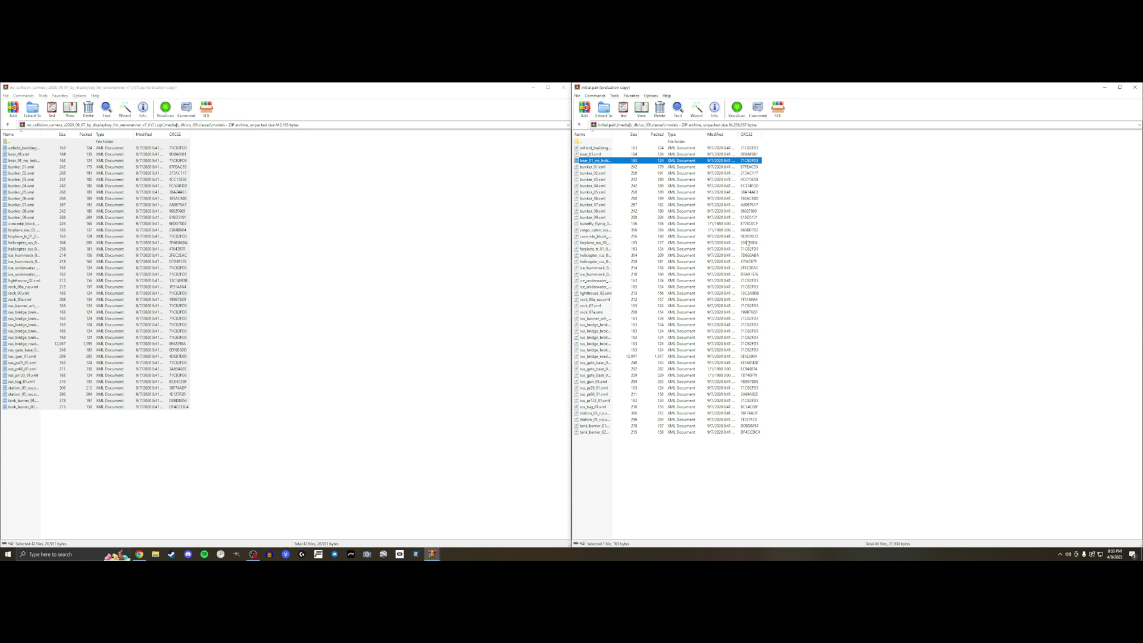
left_click(274, 241)
left_click(190, 156)
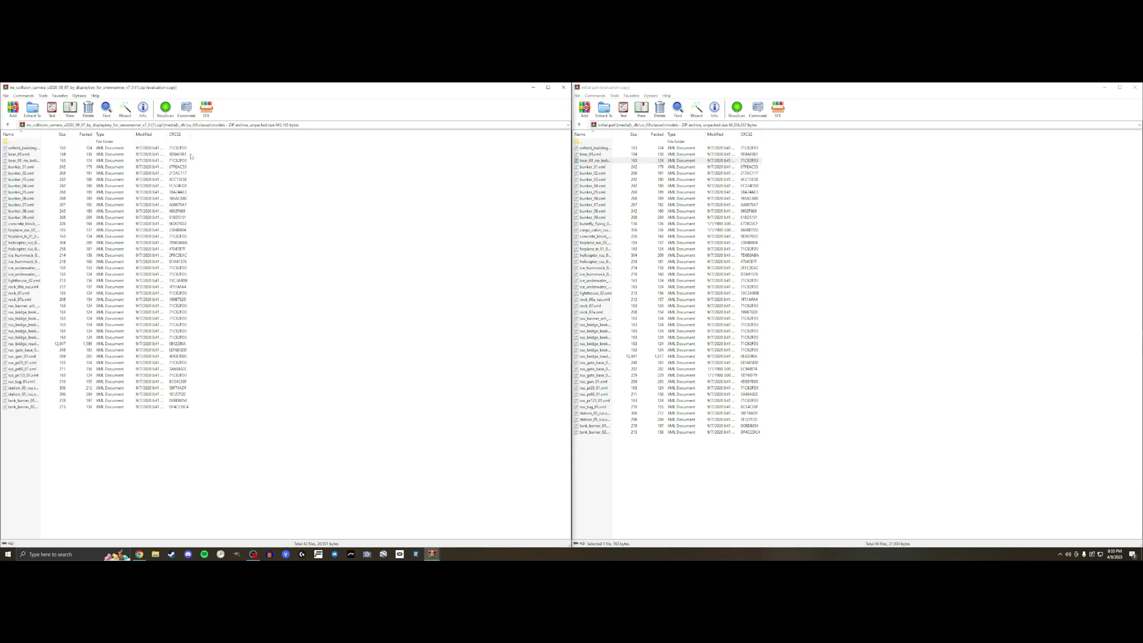
Open us_03\classes\models in both the mod archive and initial.pak
left_click(7, 126)
left_click(7, 125)
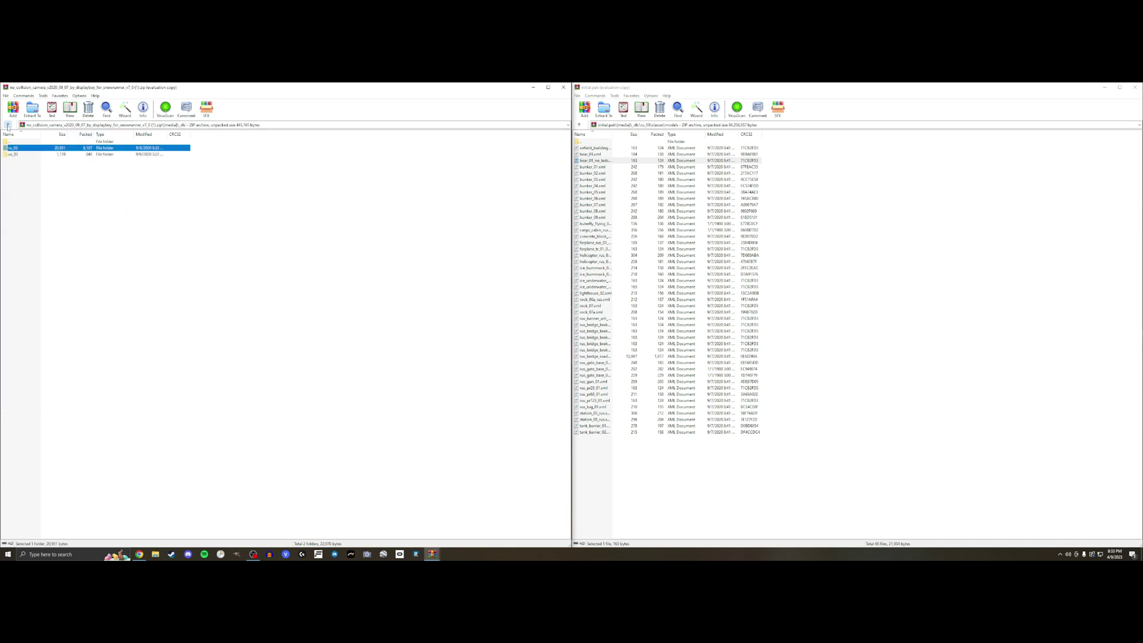
left_click(11, 154)
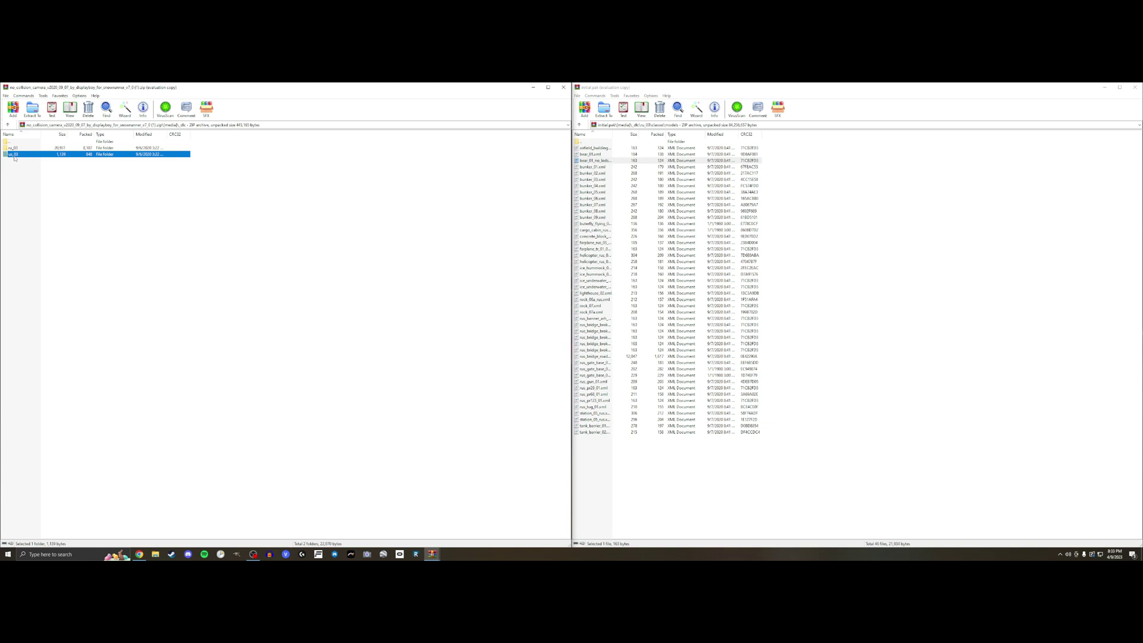
double_click(16, 155)
double_click(17, 148)
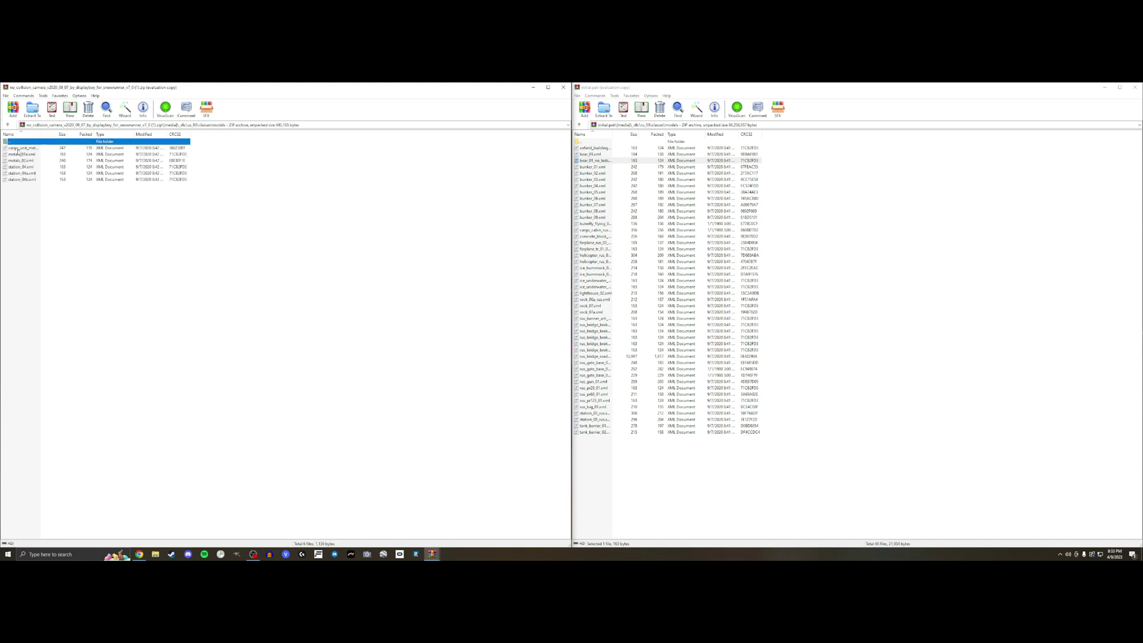
left_click(582, 126)
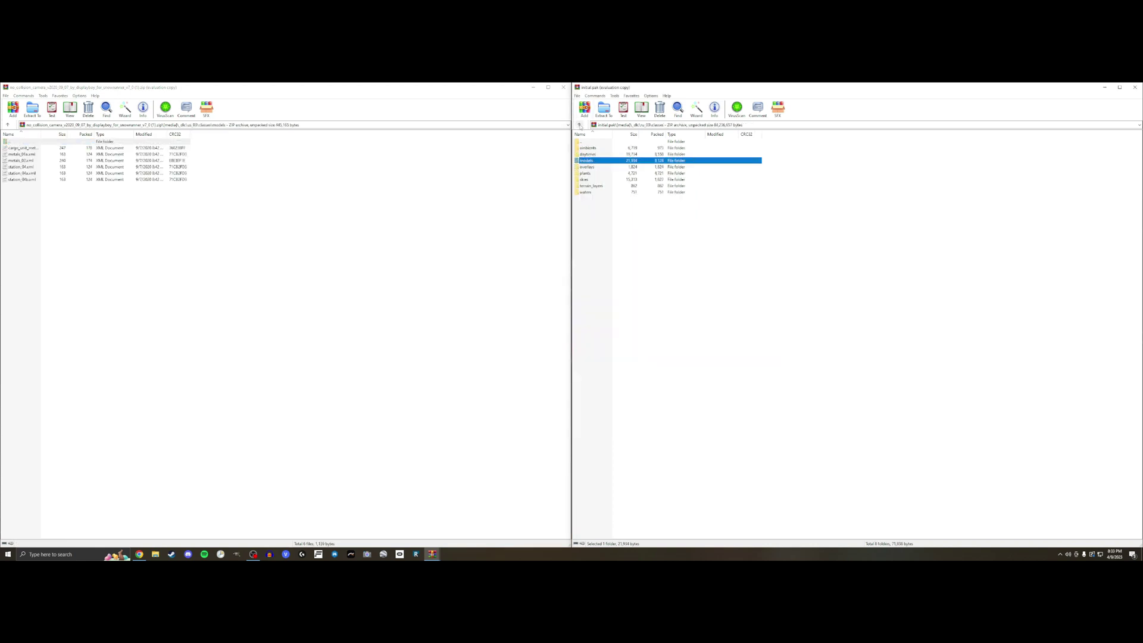
left_click(581, 126)
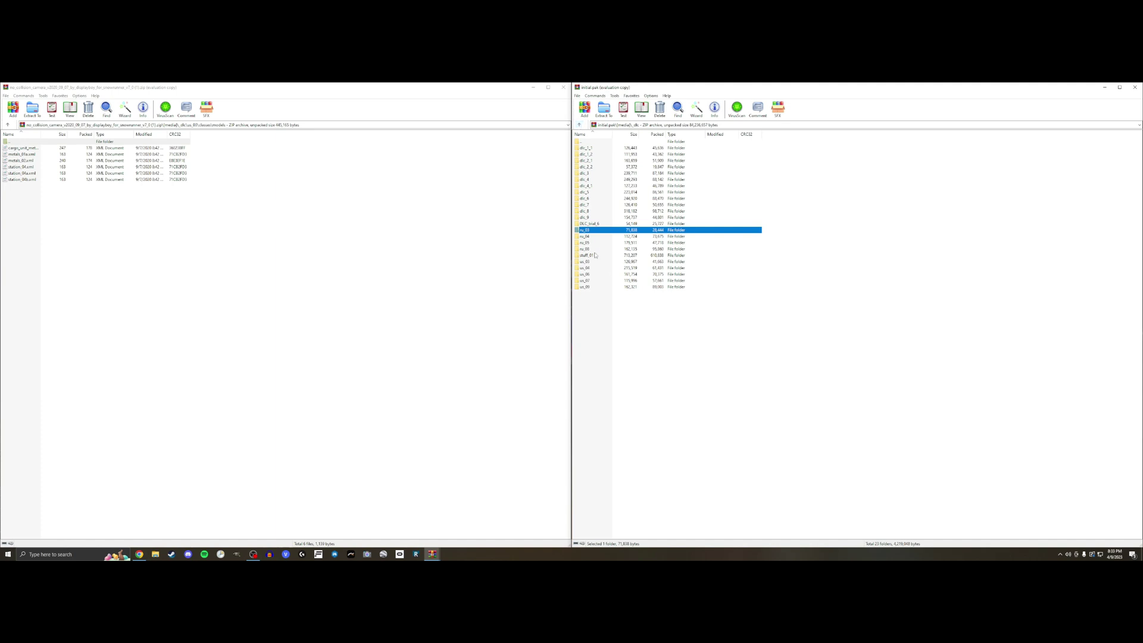
double_click(583, 261)
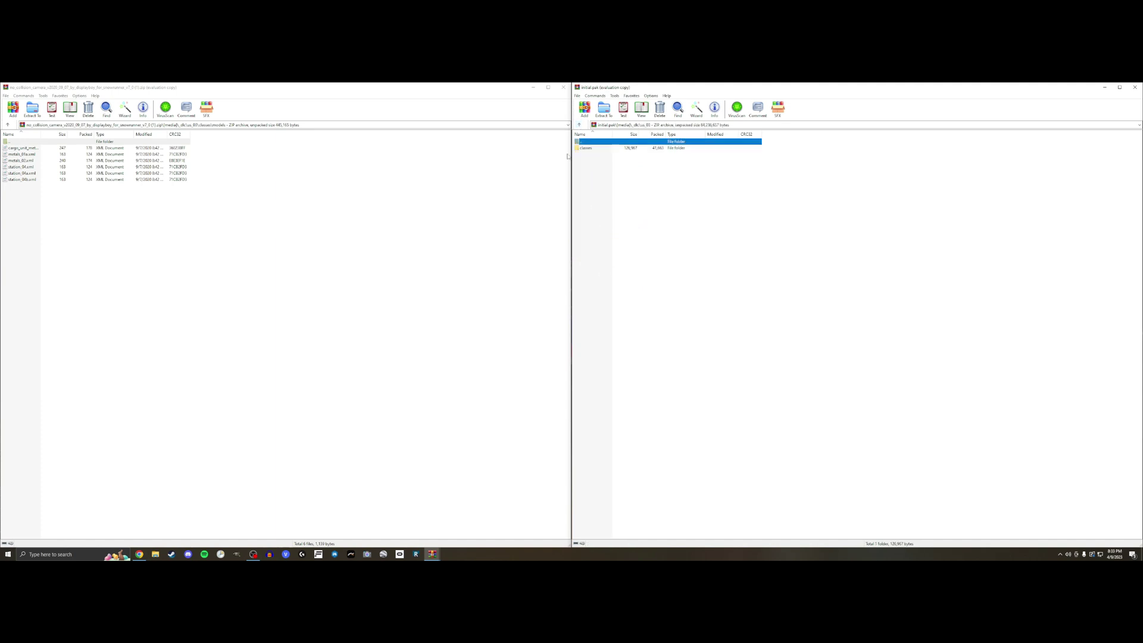
double_click(587, 148)
double_click(586, 160)
Copy the six us_03 XML files into initial.pak's models folder and return to the mod's media level
left_click(184, 200)
key("ctrl+a")
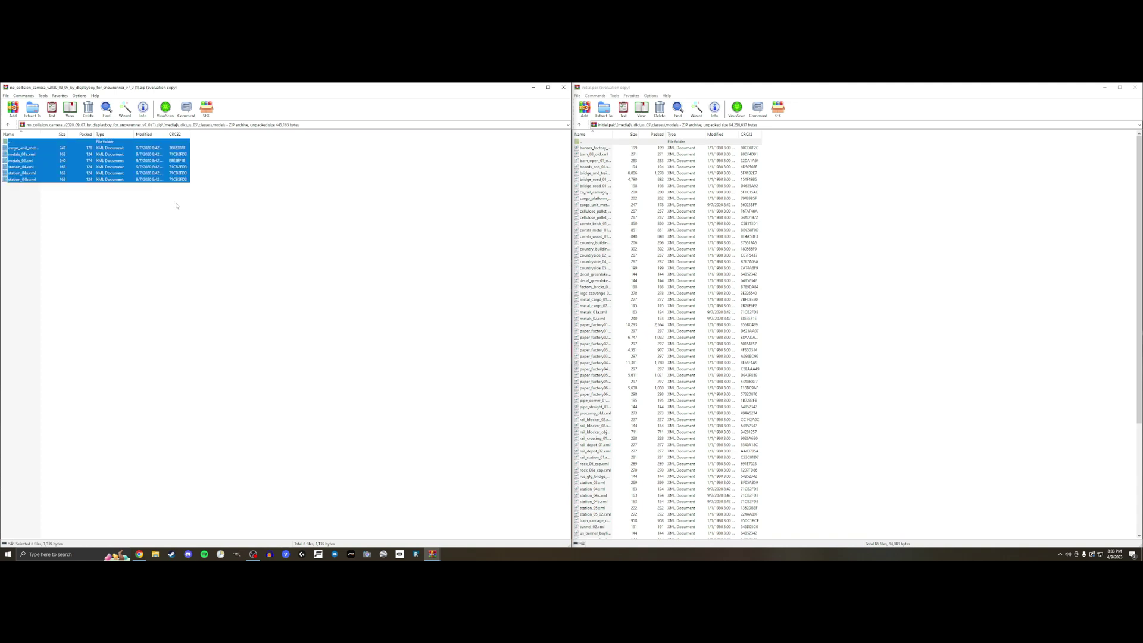
left_click_drag(108, 218, 25, 160)
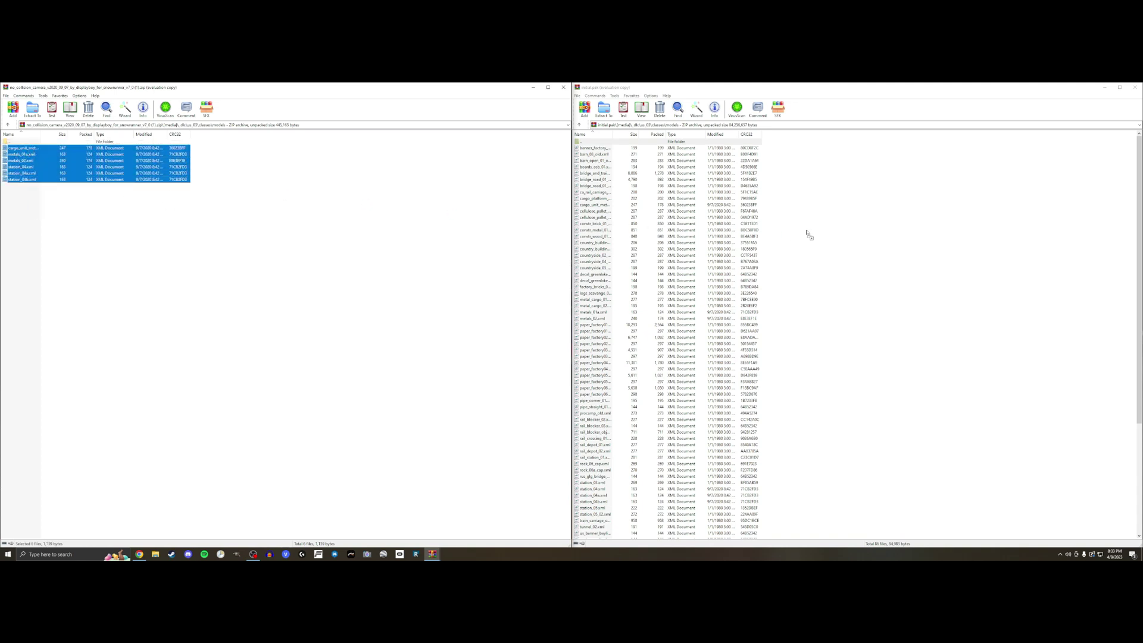
left_click_drag(40, 161, 806, 231)
left_click(863, 377)
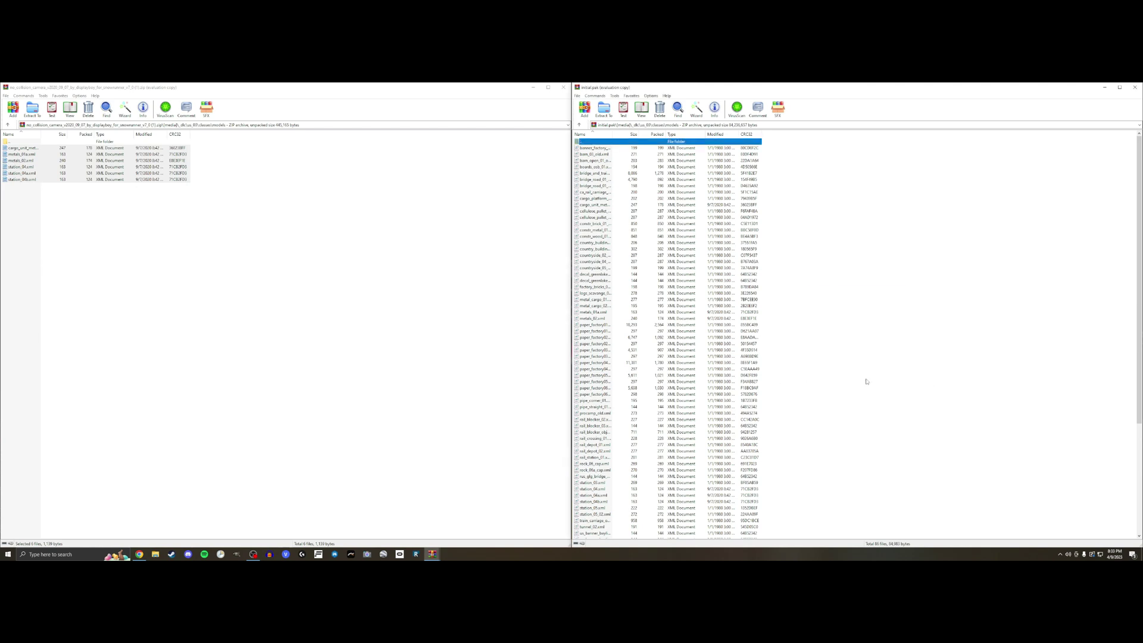
left_click(210, 195)
left_click(8, 124)
left_click(8, 124)
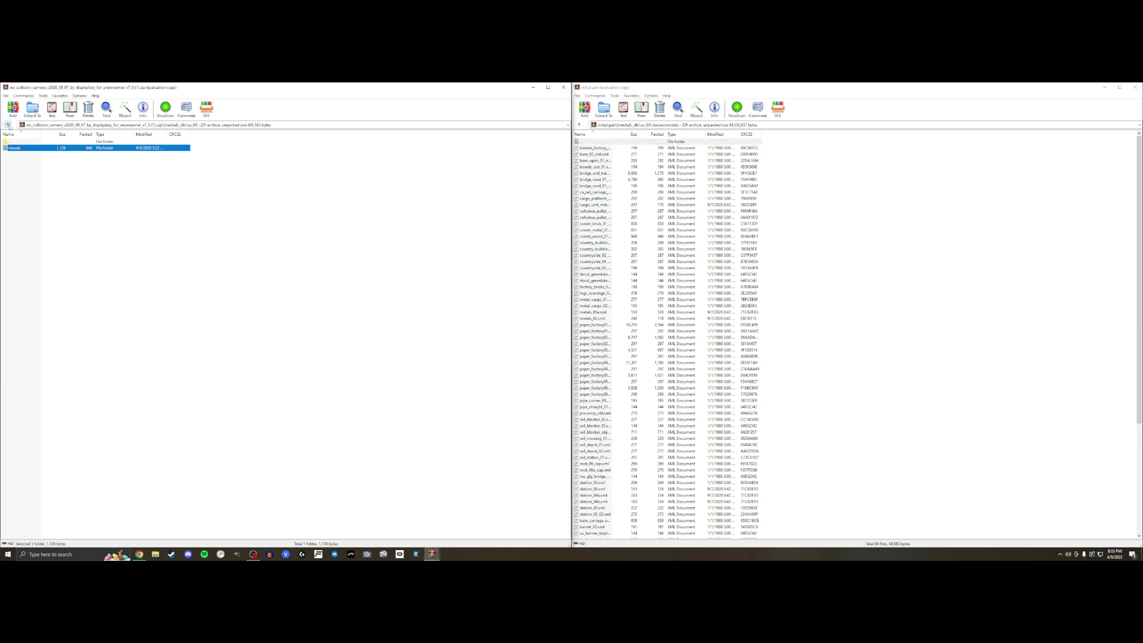
left_click(9, 124)
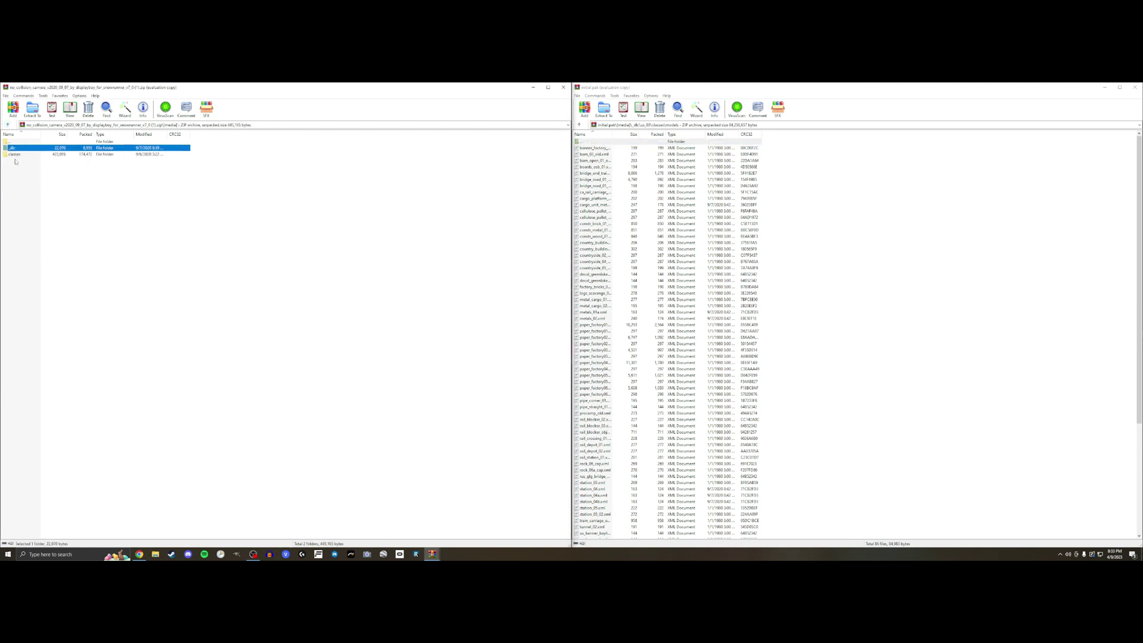
Open media\classes\models in both the mod archive and initial.pak
left_click(12, 154)
double_click(15, 153)
double_click(14, 147)
key("BackSpace")
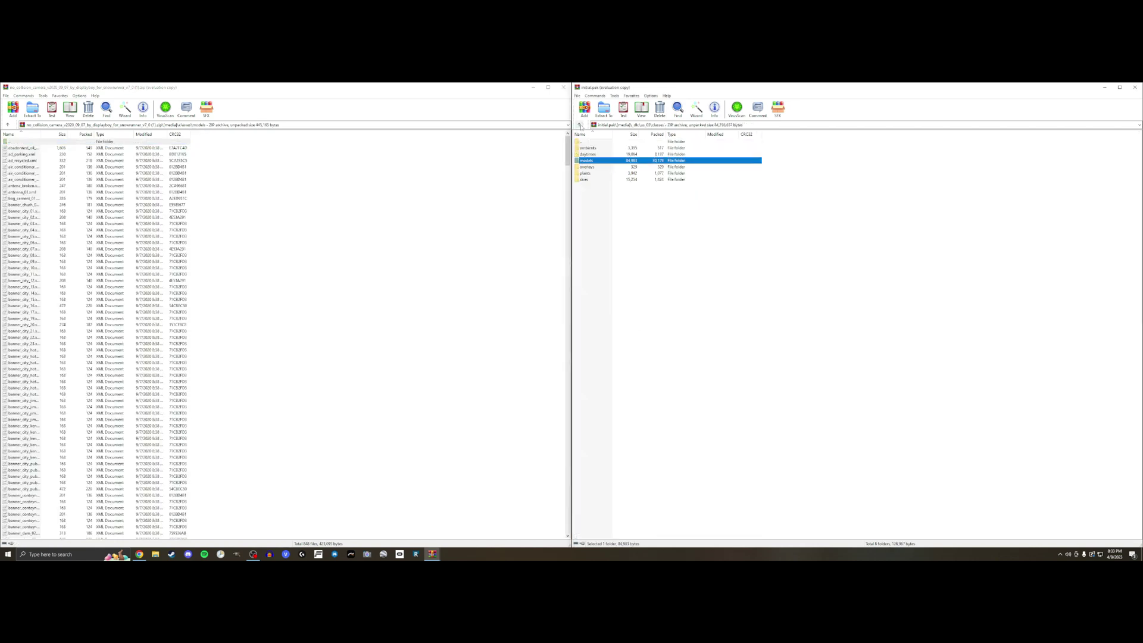
left_click(580, 127)
left_click(580, 127)
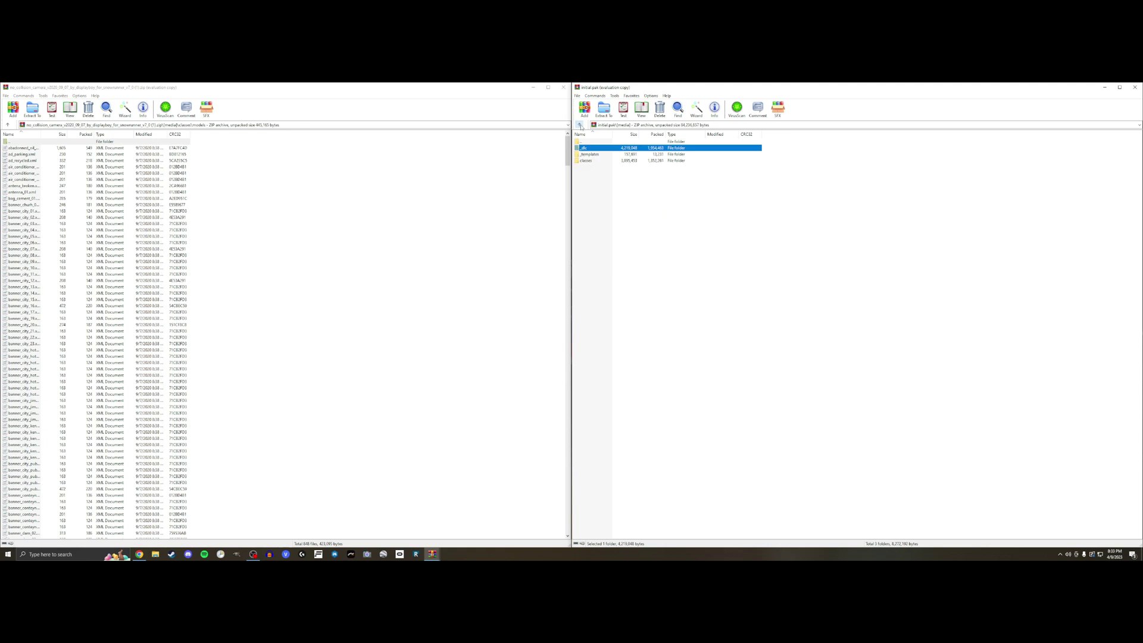
key("Down")
key("Down")
key("Return")
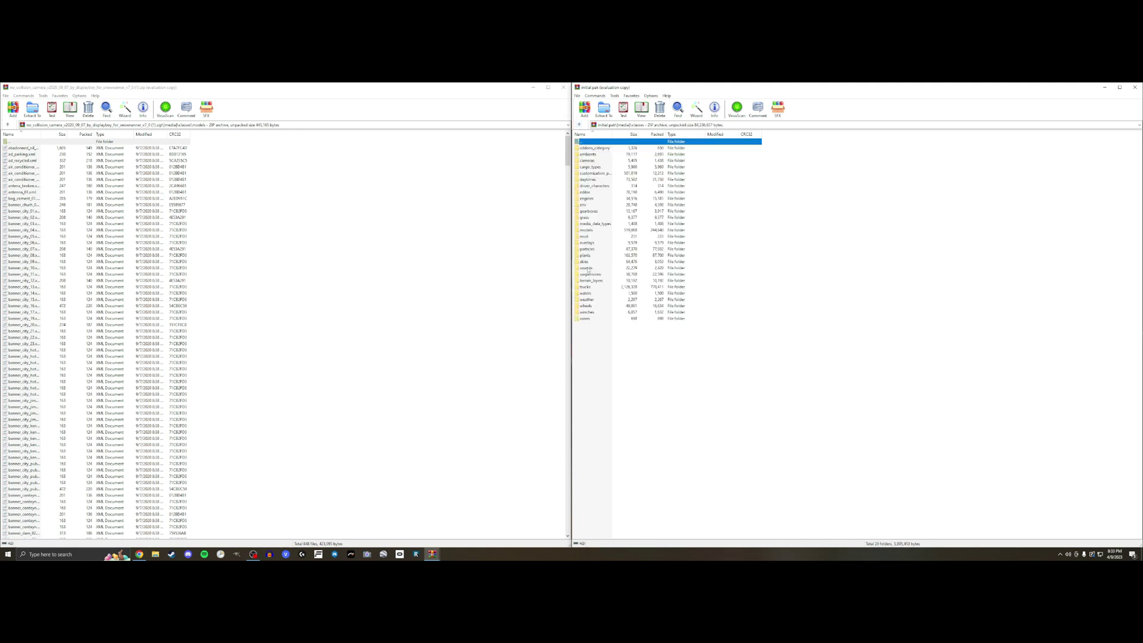
type("mo")
key("Return")
Copy all base-game model XML files from the mod into initial.pak's models folder, confirming the update
left_click(215, 211)
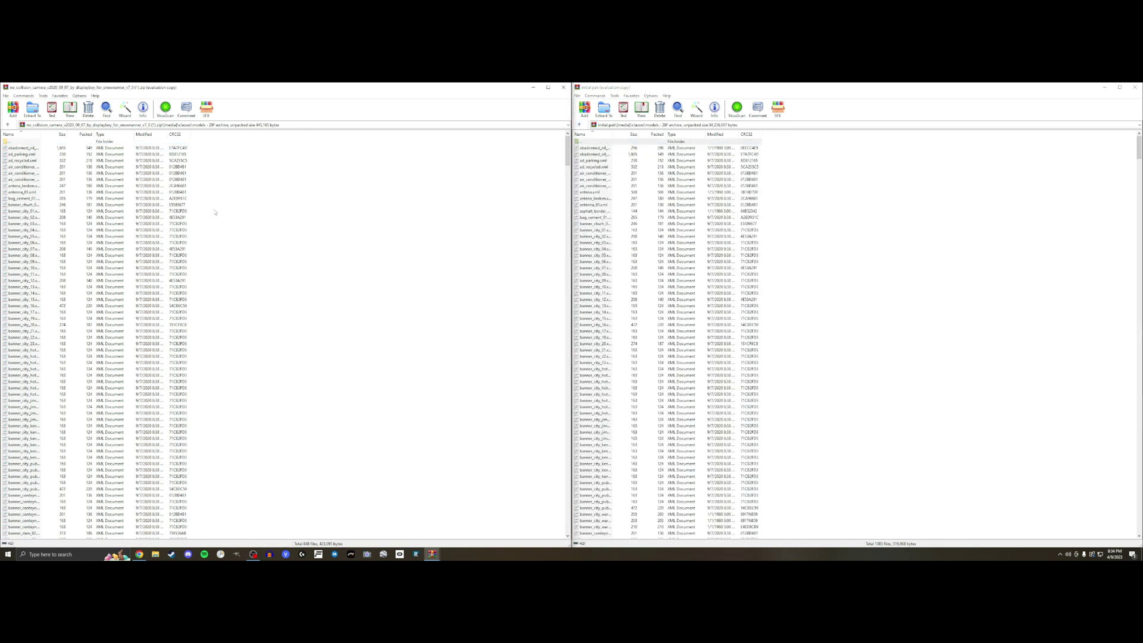
key("ctrl+a")
left_click_drag(568, 152, 112, 195)
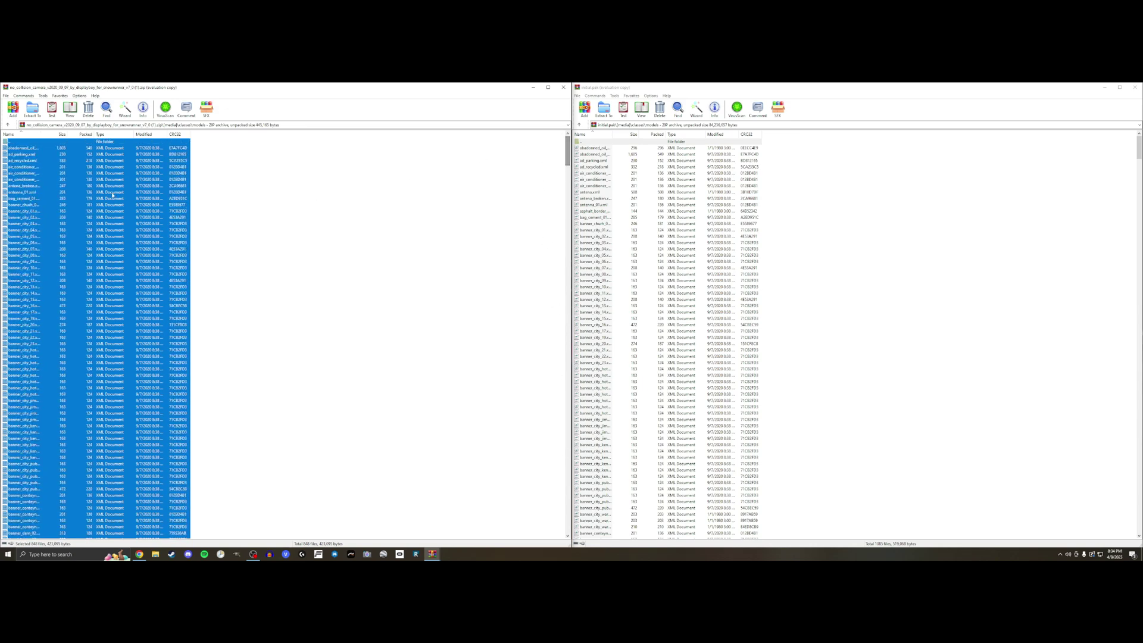
left_click_drag(906, 254, 905, 254)
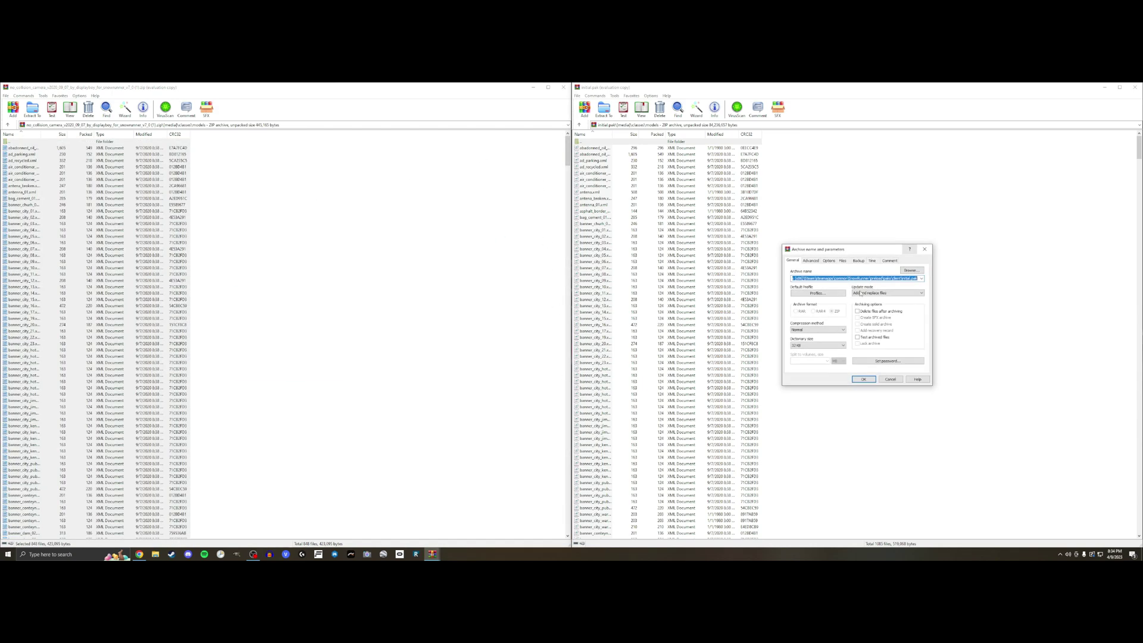
left_click(868, 380)
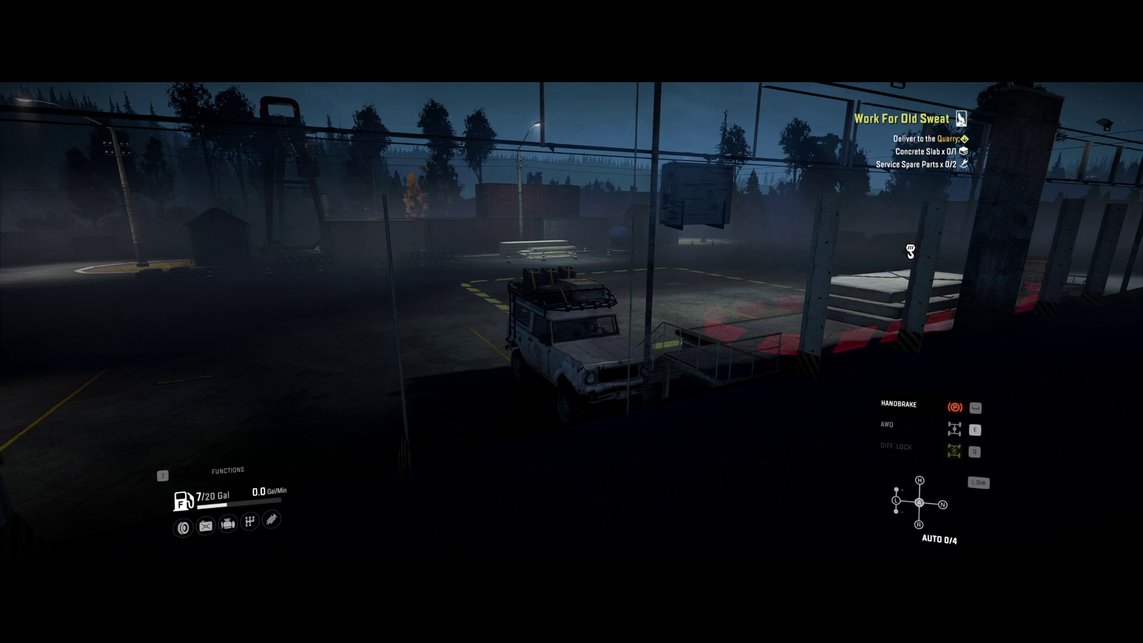
Switch back to File Explorer, select the initial pak backup in Downloads, and go to Quick access
key("alt+Tab")
double_click(223, 204)
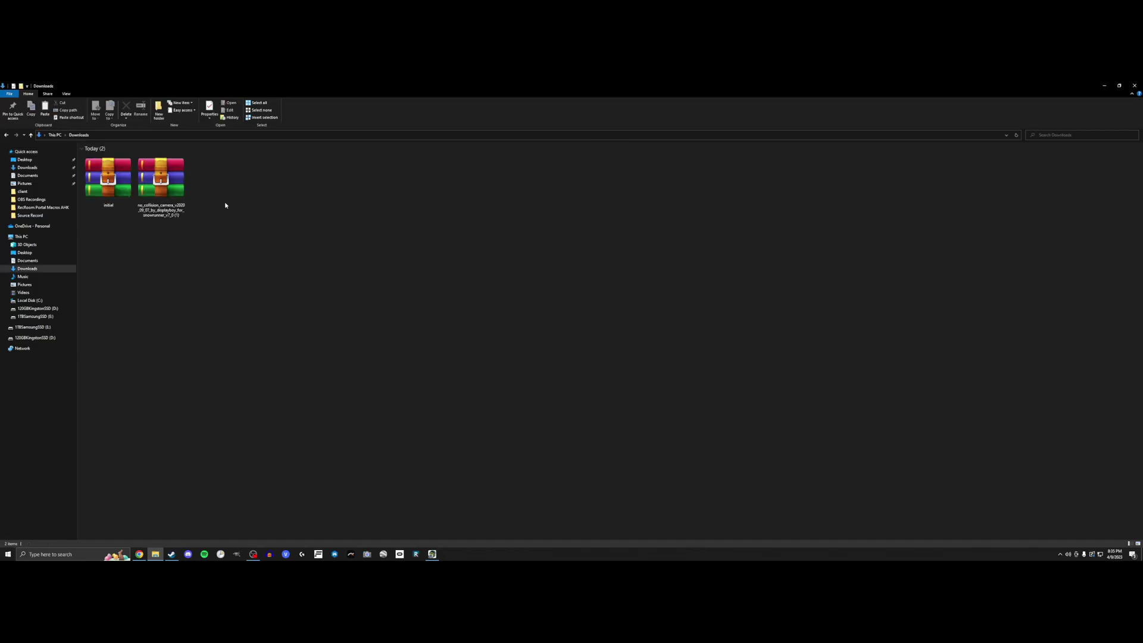
left_click(108, 187)
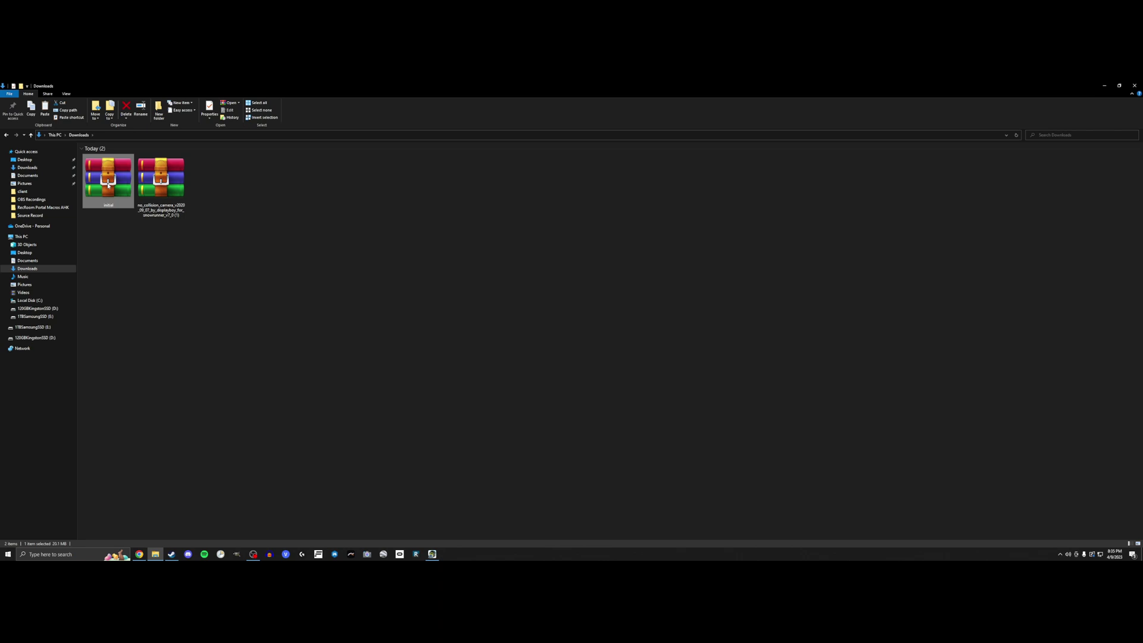
left_click(27, 151)
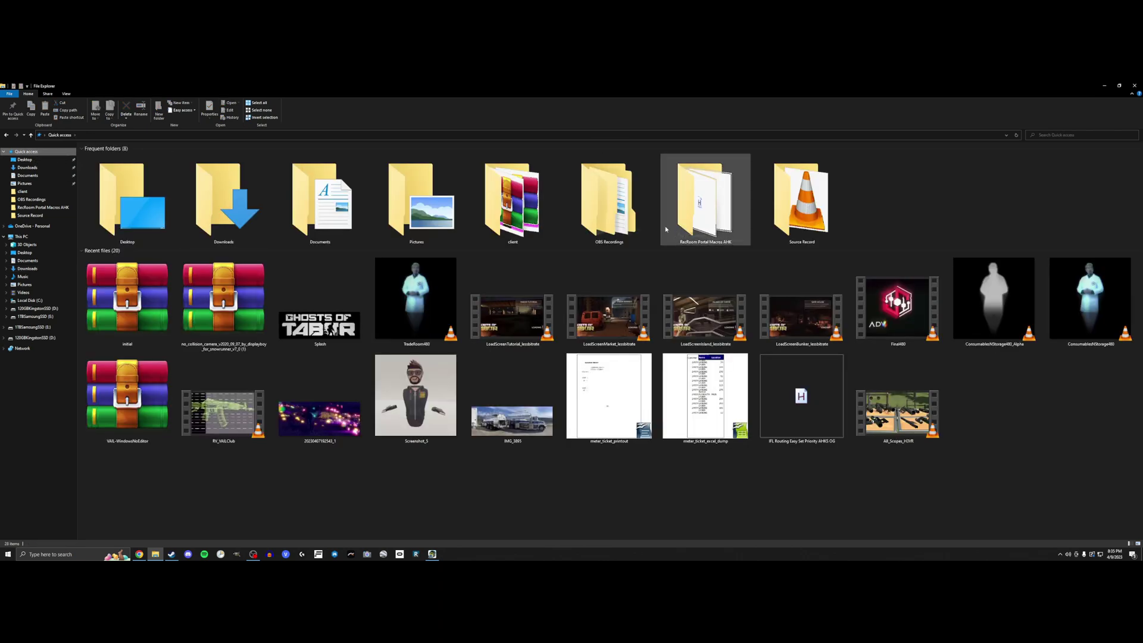
Paste initial.pak into SnowRunner's client folder and dismiss the replace prompt without overwriting
double_click(513, 199)
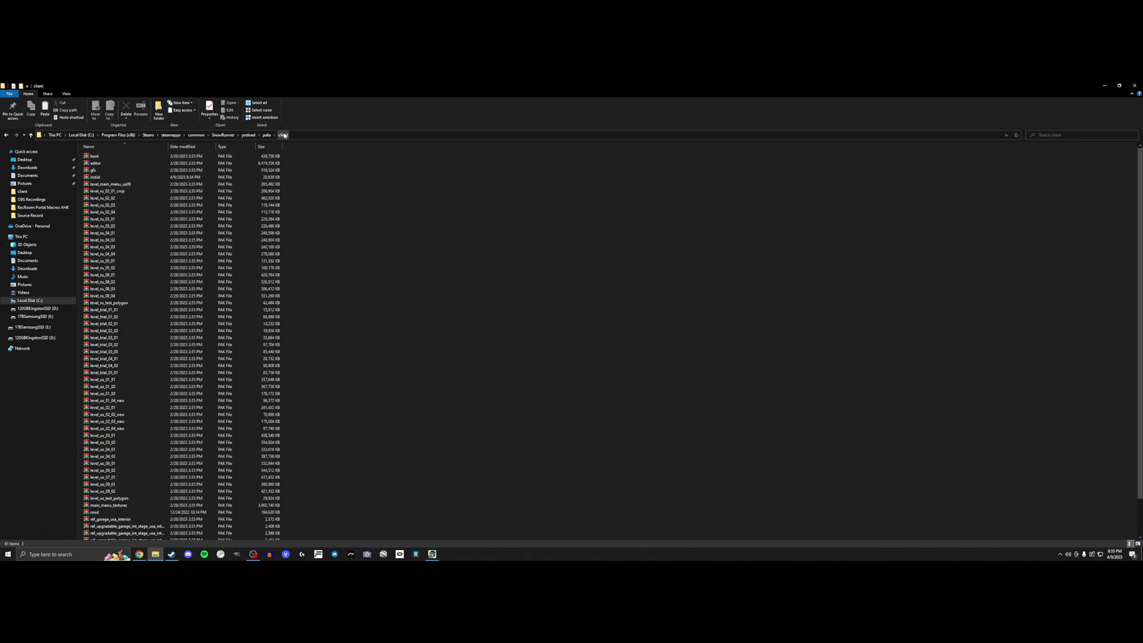
key("ctrl+v")
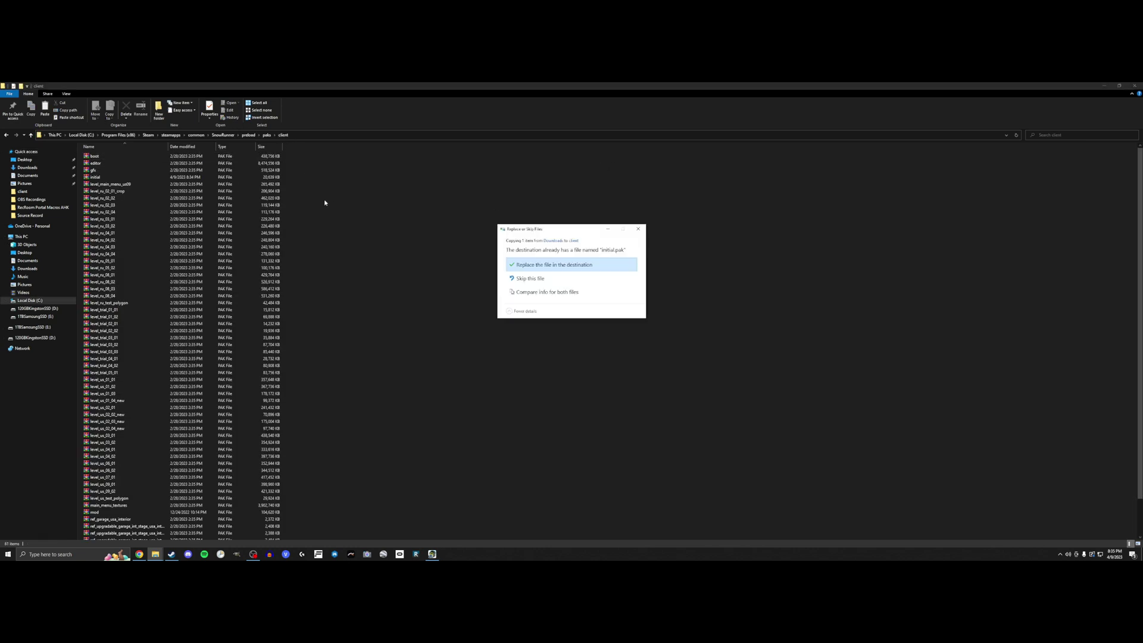
left_click(639, 230)
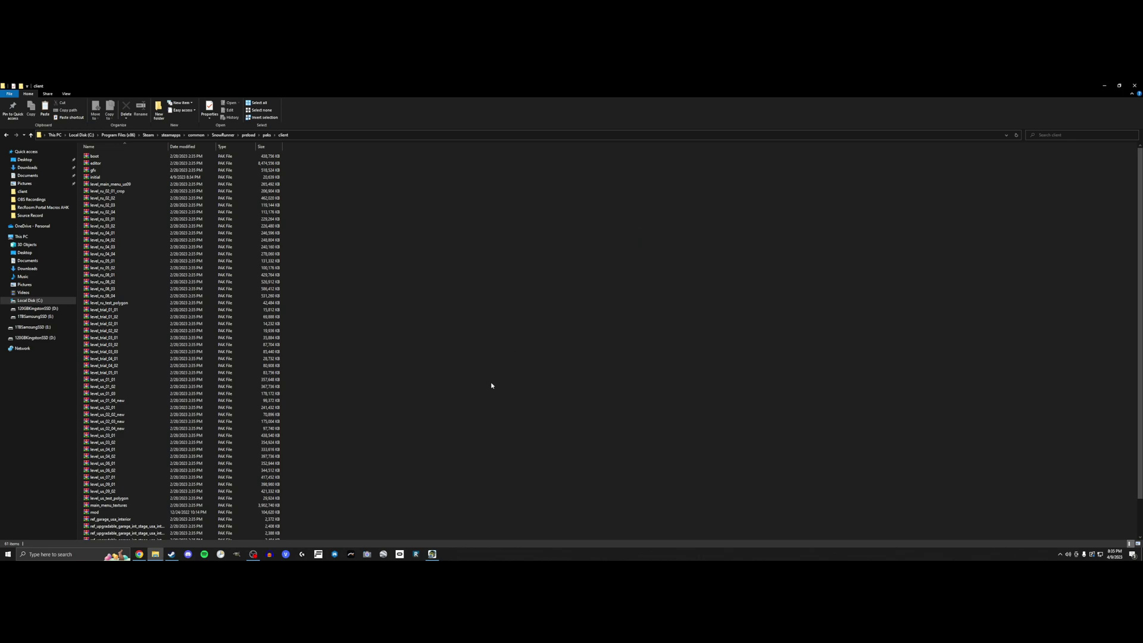